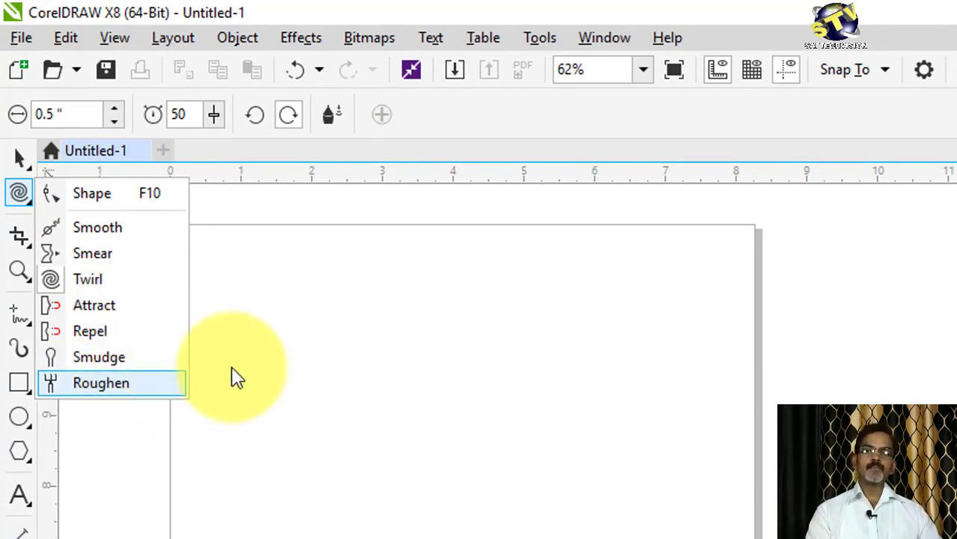
Step: Draw a rectangle about 5.19 by 2.03 inches in the upper part of the page and fill it with red
{"action": "left_click", "coordinate": [482, 292]}
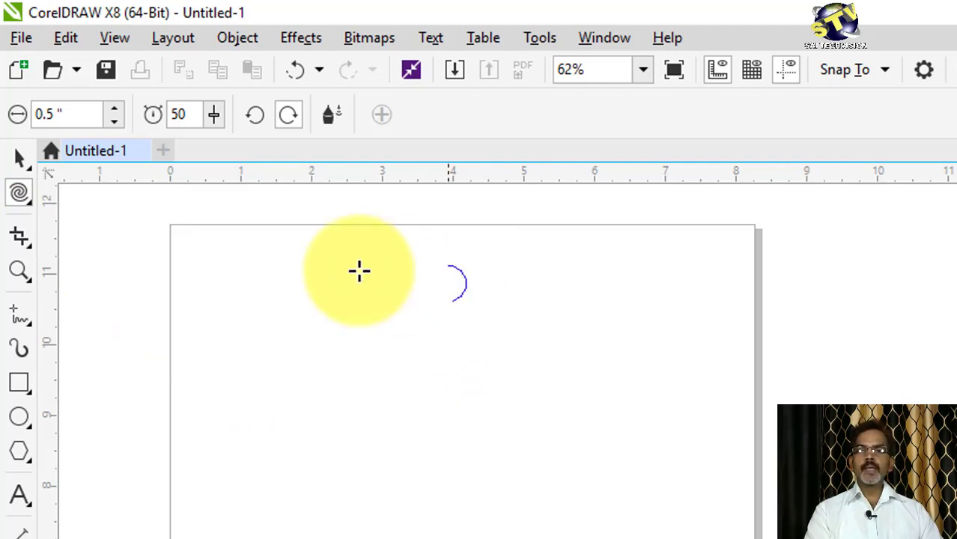
{"action": "left_click", "coordinate": [19, 157]}
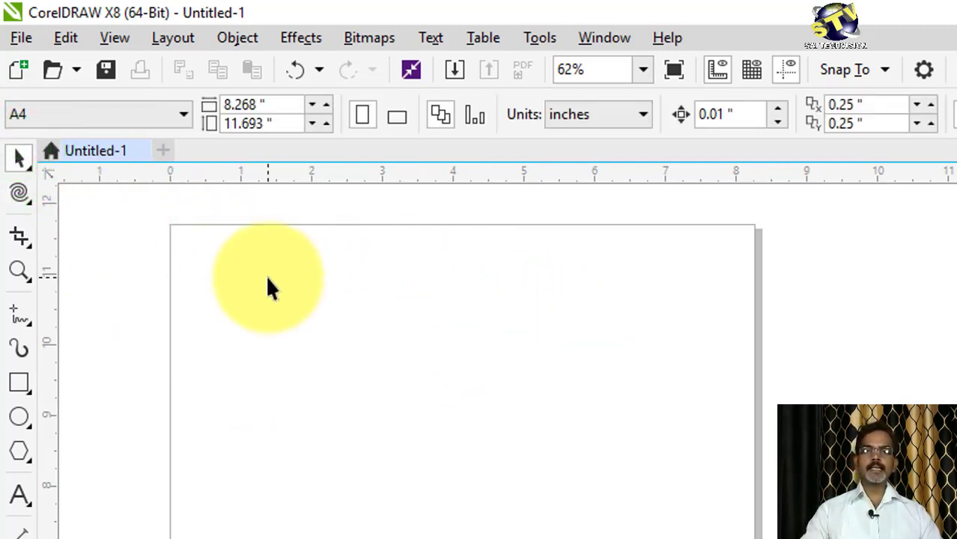
{"action": "scroll", "coordinate": [266, 281], "scroll_direction": "up", "scroll_amount": 2}
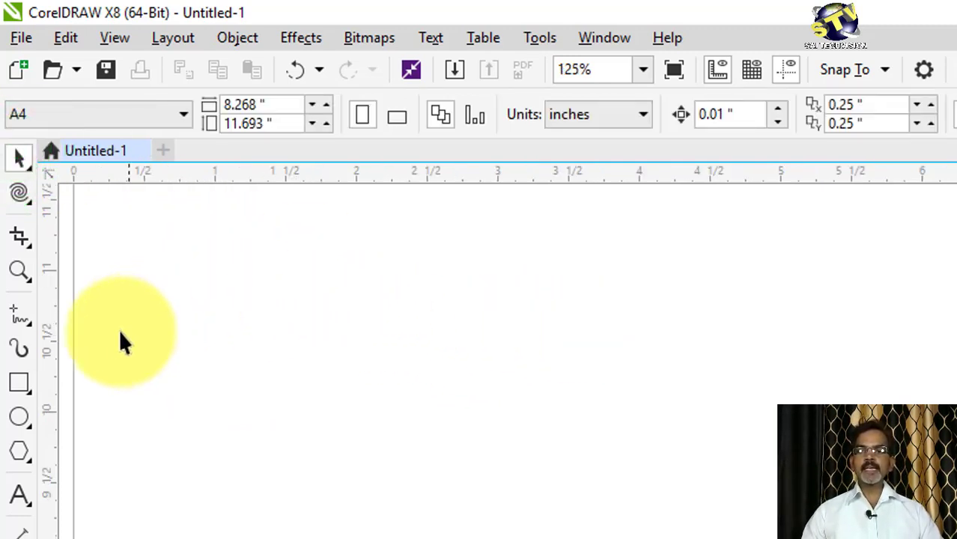
{"action": "left_click", "coordinate": [21, 383]}
{"action": "mouse_move", "coordinate": [226, 294]}
{"action": "left_mouse_down"}
{"action": "mouse_move", "coordinate": [436, 408]}
{"action": "mouse_move", "coordinate": [956, 538]}
{"action": "left_mouse_up"}
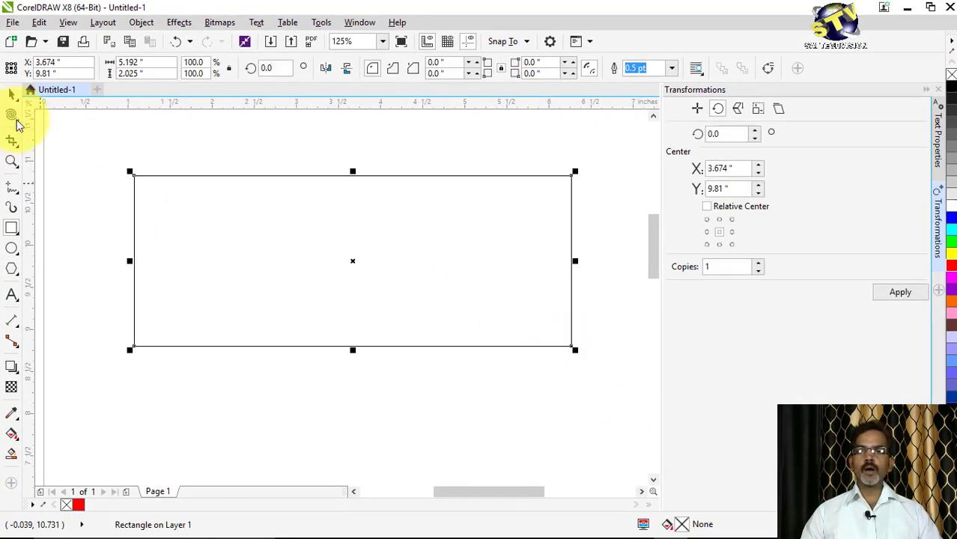
{"action": "left_click", "coordinate": [11, 95]}
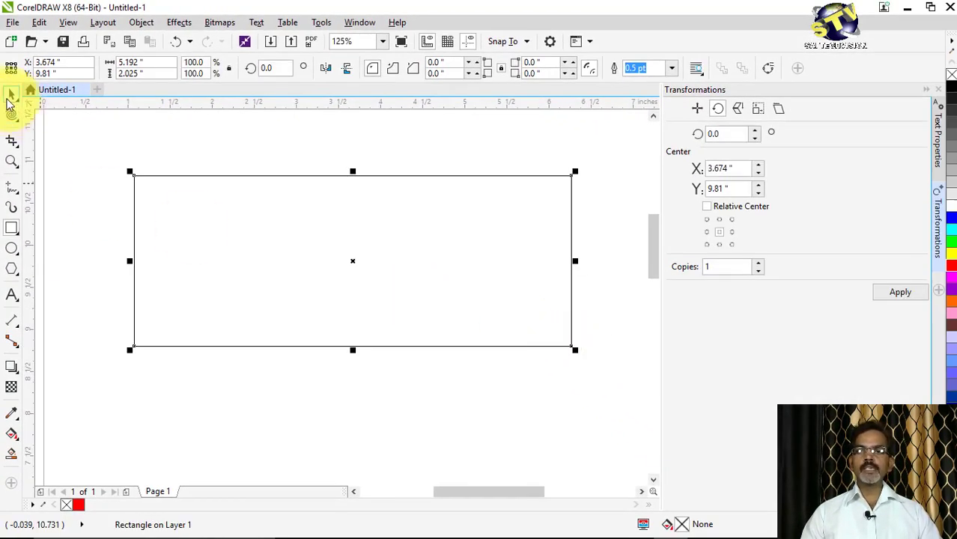
{"action": "left_click", "coordinate": [952, 269]}
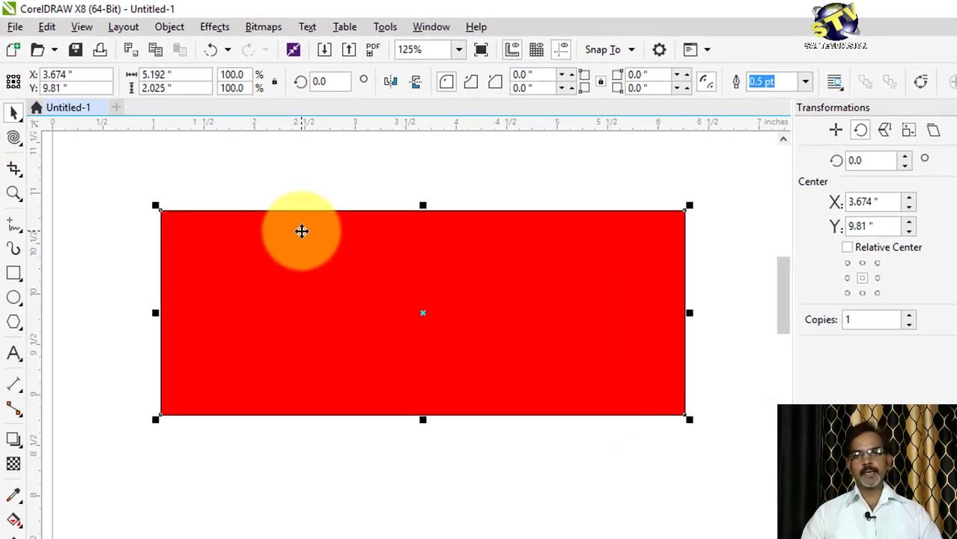
Step: Try the Attract tool with a 0.5-inch nib and rate 16 on the rectangle's top edge, and undo the dent
{"action": "left_click", "coordinate": [21, 148]}
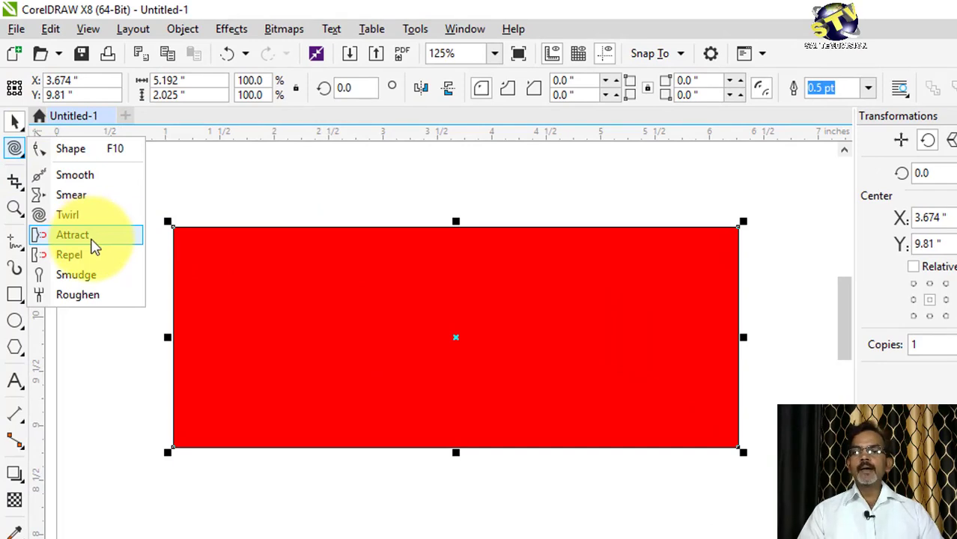
{"action": "left_click", "coordinate": [92, 242]}
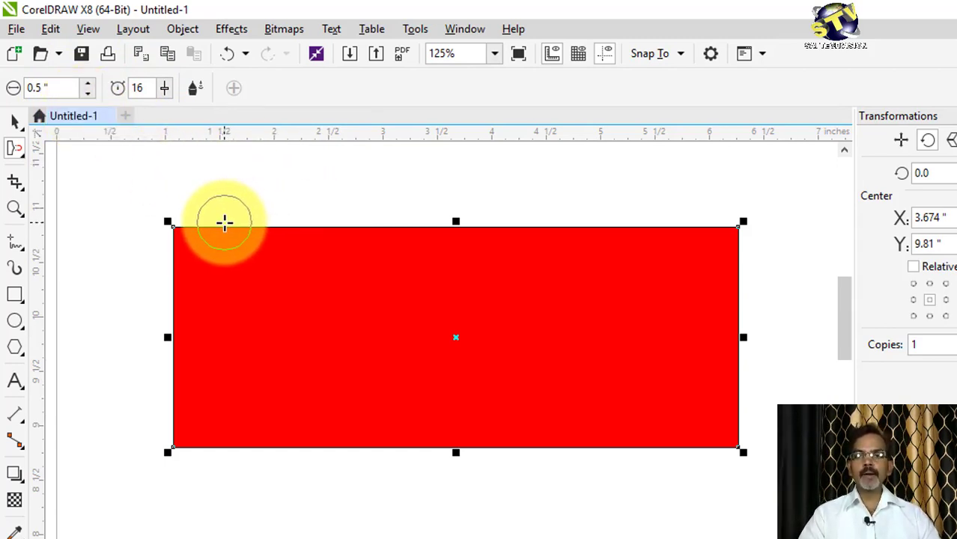
{"action": "scroll", "coordinate": [225, 221], "scroll_direction": "up", "scroll_amount": 2}
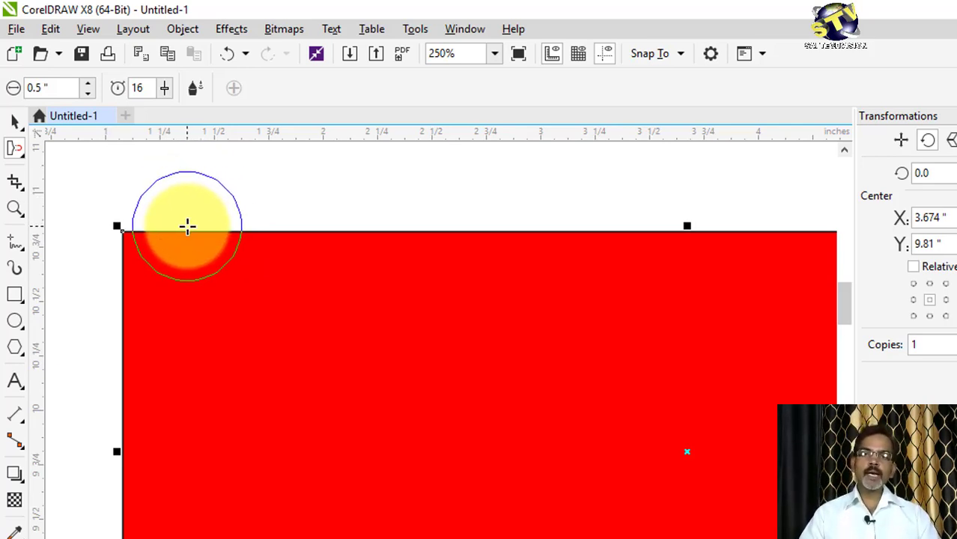
{"action": "left_click_drag", "start_coordinate": [187, 226], "coordinate": [190, 343]}
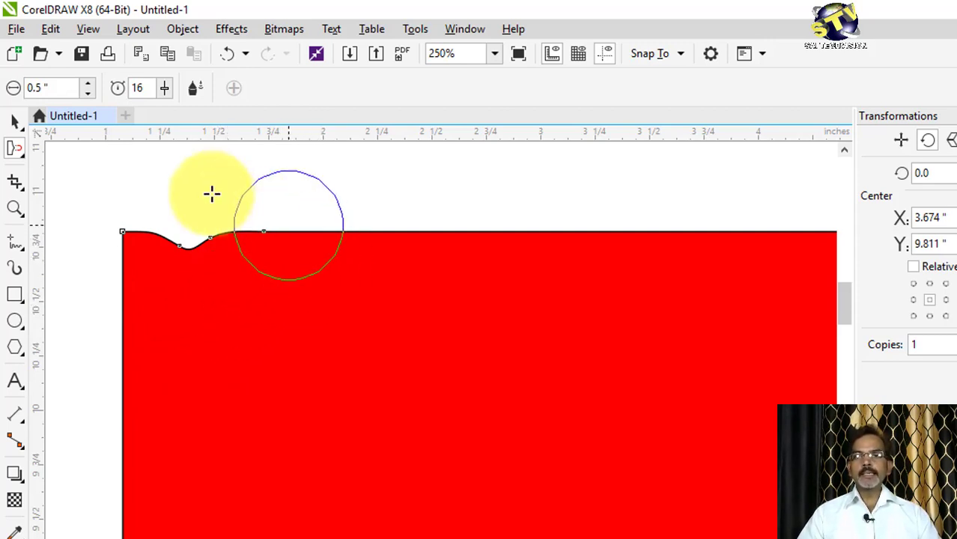
{"action": "key", "text": "ctrl+z"}
Step: Set the Attract rate to 50, pull two inward dents into the rectangle's top edge, and undo both
{"action": "double_click", "coordinate": [149, 87]}
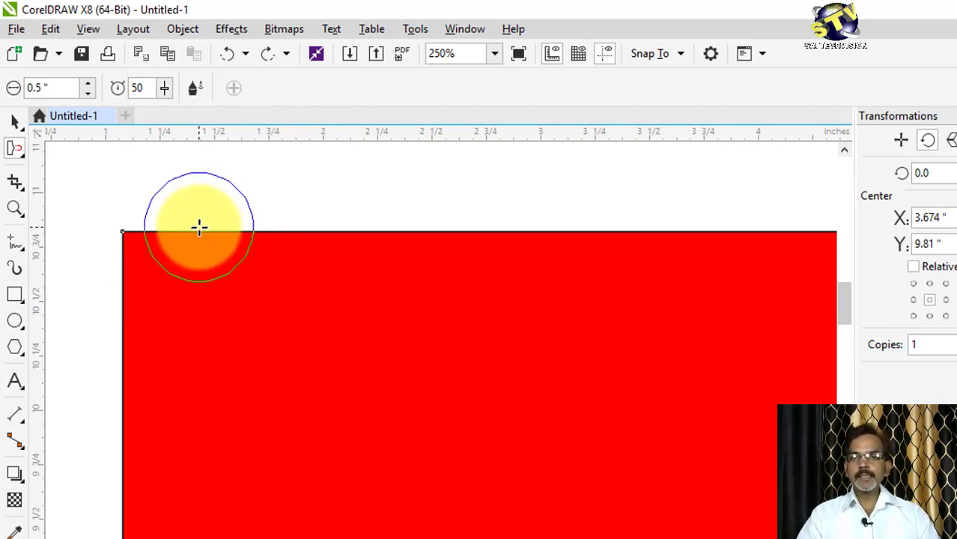
{"action": "left_click_drag", "start_coordinate": [199, 227], "coordinate": [198, 378]}
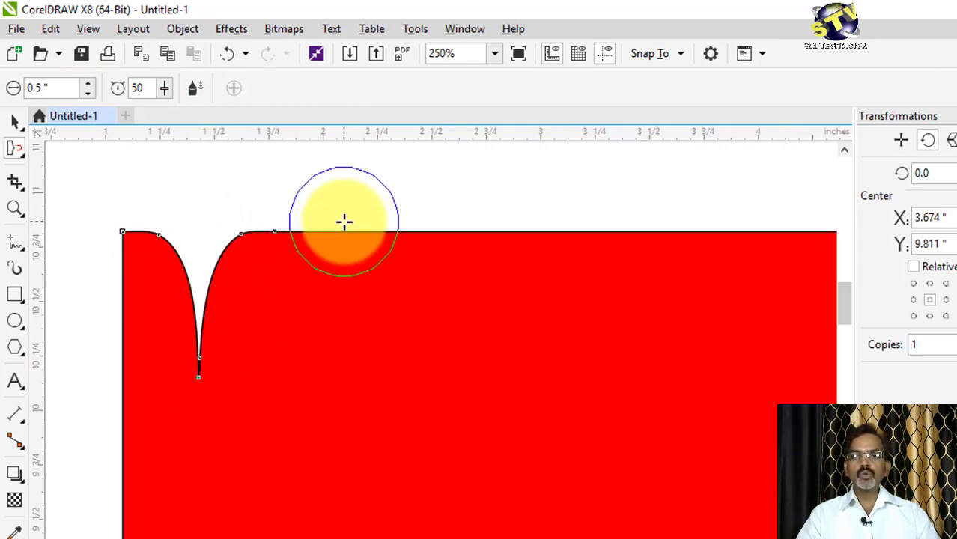
{"action": "left_click_drag", "start_coordinate": [341, 223], "coordinate": [341, 367]}
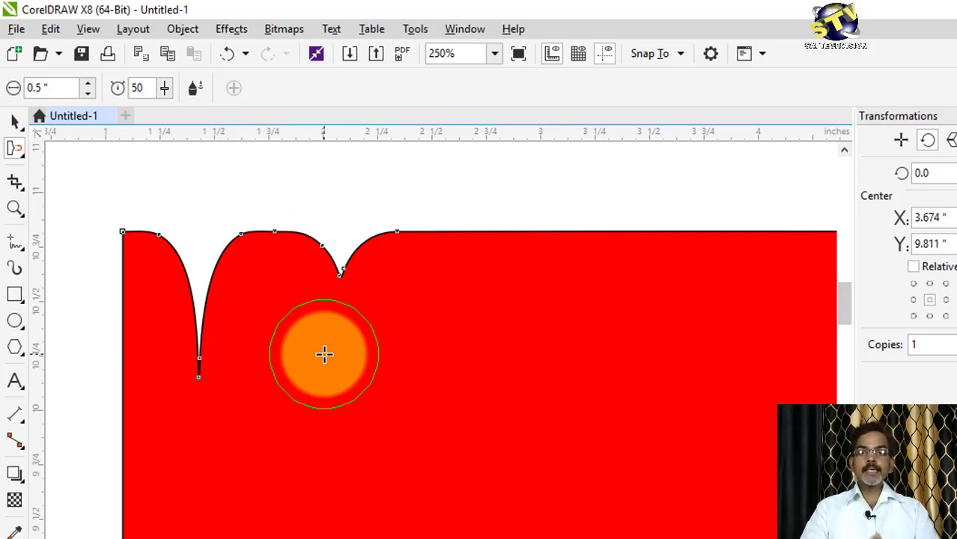
{"action": "key", "text": "ctrl+z"}
{"action": "key", "text": "ctrl+z"}
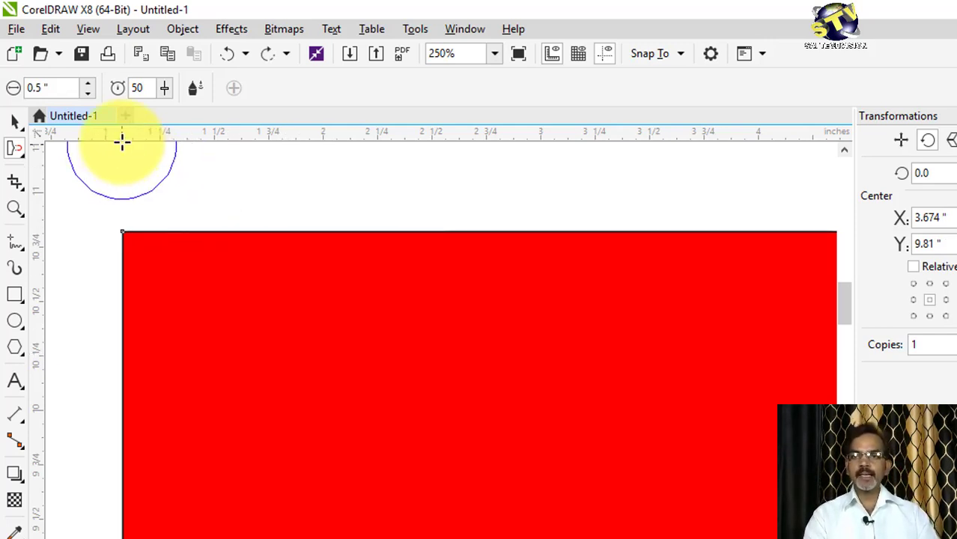
Step: Pull inward dents of different depths into the left half of the rectangle's top edge with Attract at rate 50
{"action": "left_click", "coordinate": [153, 88]}
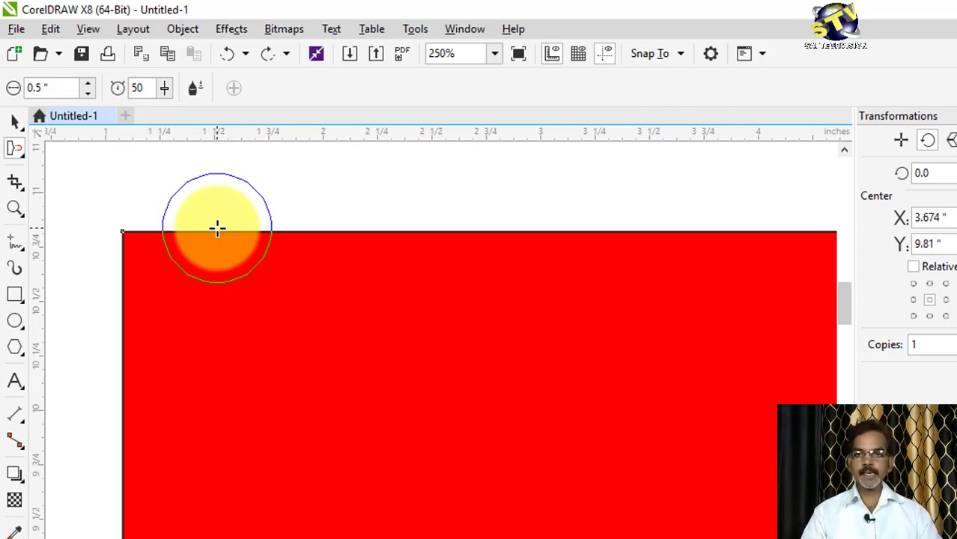
{"action": "mouse_move", "coordinate": [217, 228]}
{"action": "left_mouse_down"}
{"action": "mouse_move", "coordinate": [204, 225]}
{"action": "mouse_move", "coordinate": [209, 462]}
{"action": "left_mouse_up"}
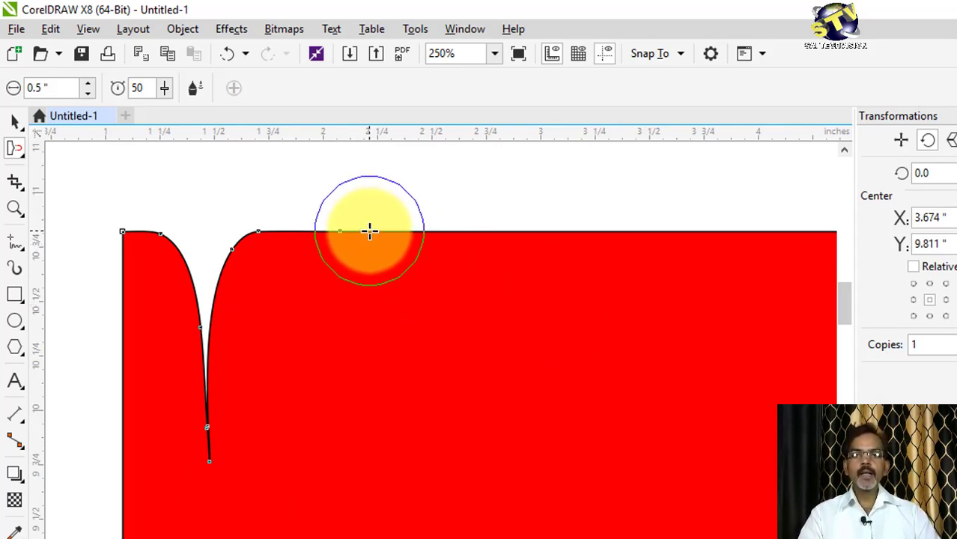
{"action": "mouse_move", "coordinate": [370, 231]}
{"action": "left_mouse_down"}
{"action": "mouse_move", "coordinate": [372, 385]}
{"action": "mouse_move", "coordinate": [368, 374]}
{"action": "mouse_move", "coordinate": [418, 284]}
{"action": "mouse_move", "coordinate": [404, 269]}
{"action": "mouse_move", "coordinate": [453, 269]}
{"action": "mouse_move", "coordinate": [498, 245]}
{"action": "mouse_move", "coordinate": [499, 231]}
{"action": "mouse_move", "coordinate": [493, 460]}
{"action": "left_mouse_up"}
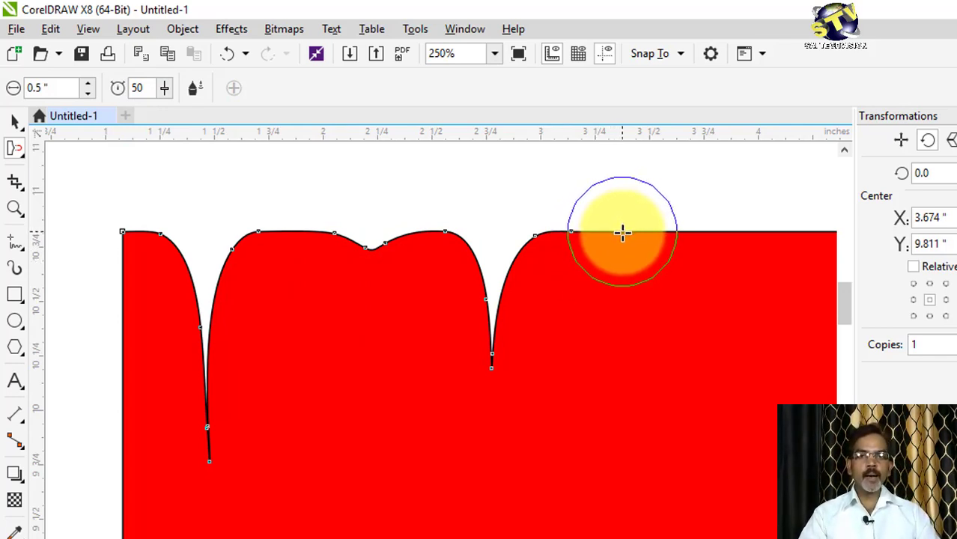
Step: Pull outward peaks and curved hooks from the rest of the rectangle's top edge with the Attract tool
{"action": "mouse_move", "coordinate": [624, 236]}
{"action": "left_mouse_down"}
{"action": "mouse_move", "coordinate": [608, 197]}
{"action": "mouse_move", "coordinate": [557, 163]}
{"action": "mouse_move", "coordinate": [448, 153]}
{"action": "left_mouse_up"}
{"action": "scroll", "coordinate": [469, 302], "scroll_direction": "down", "scroll_amount": 1}
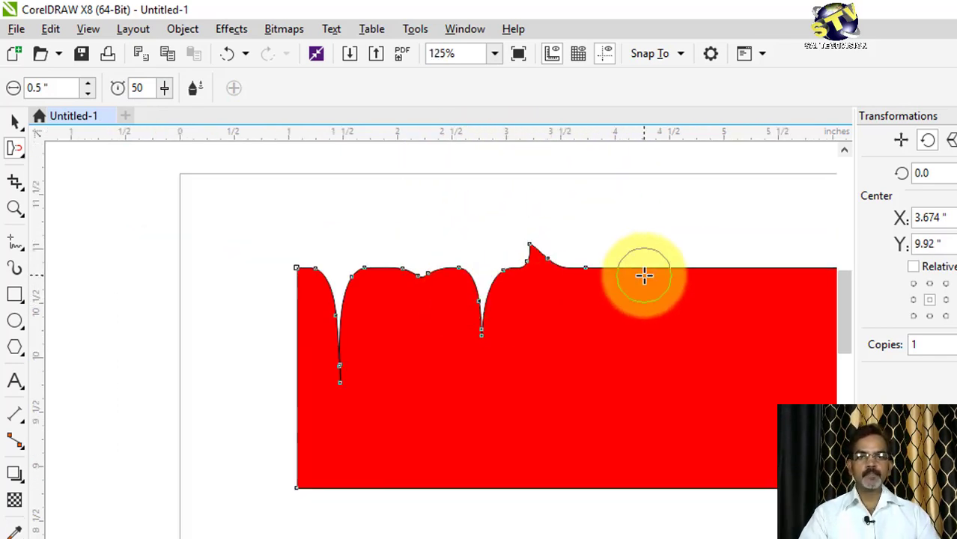
{"action": "scroll", "coordinate": [646, 273], "scroll_direction": "up", "scroll_amount": 1}
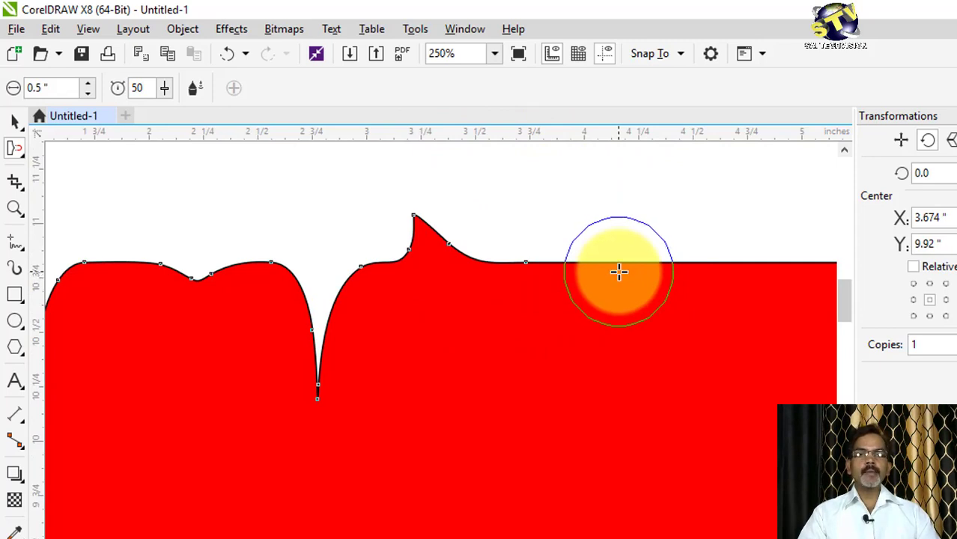
{"action": "mouse_move", "coordinate": [617, 272]}
{"action": "left_mouse_down"}
{"action": "mouse_move", "coordinate": [610, 230]}
{"action": "mouse_move", "coordinate": [573, 190]}
{"action": "mouse_move", "coordinate": [526, 182]}
{"action": "mouse_move", "coordinate": [472, 201]}
{"action": "left_mouse_up"}
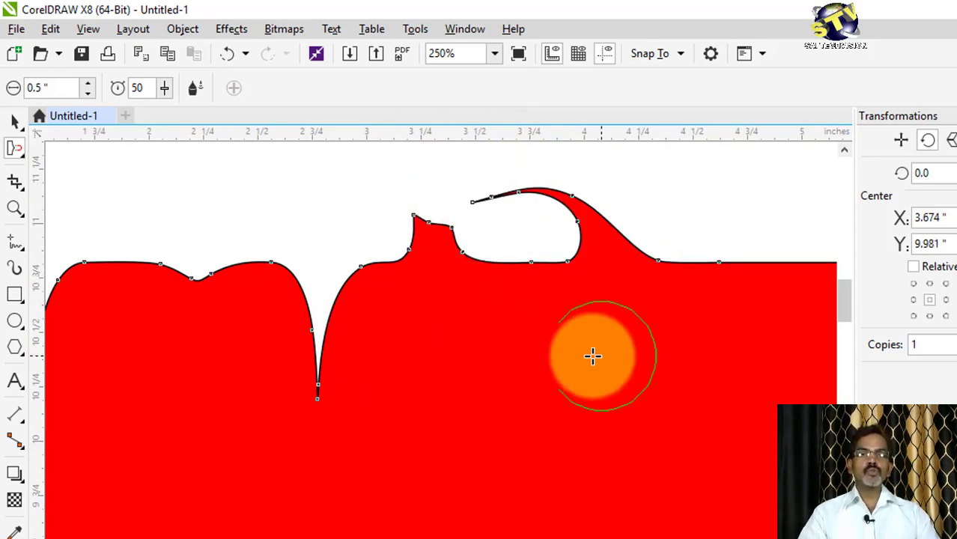
{"action": "scroll", "coordinate": [385, 333], "scroll_direction": "down", "scroll_amount": 1}
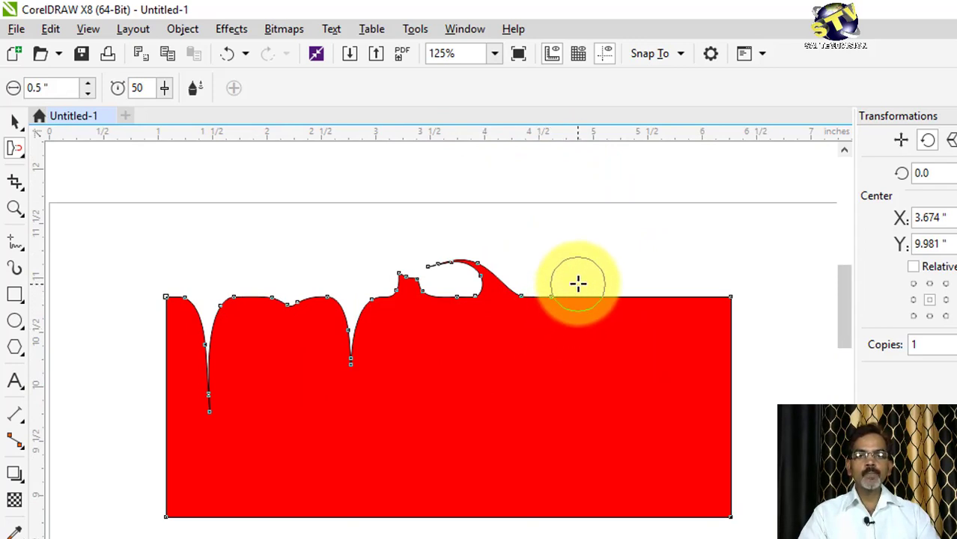
{"action": "mouse_move", "coordinate": [575, 290]}
{"action": "left_mouse_down"}
{"action": "mouse_move", "coordinate": [581, 355]}
{"action": "mouse_move", "coordinate": [604, 370]}
{"action": "mouse_move", "coordinate": [662, 334]}
{"action": "mouse_move", "coordinate": [651, 279]}
{"action": "mouse_move", "coordinate": [619, 233]}
{"action": "mouse_move", "coordinate": [639, 262]}
{"action": "left_mouse_up"}
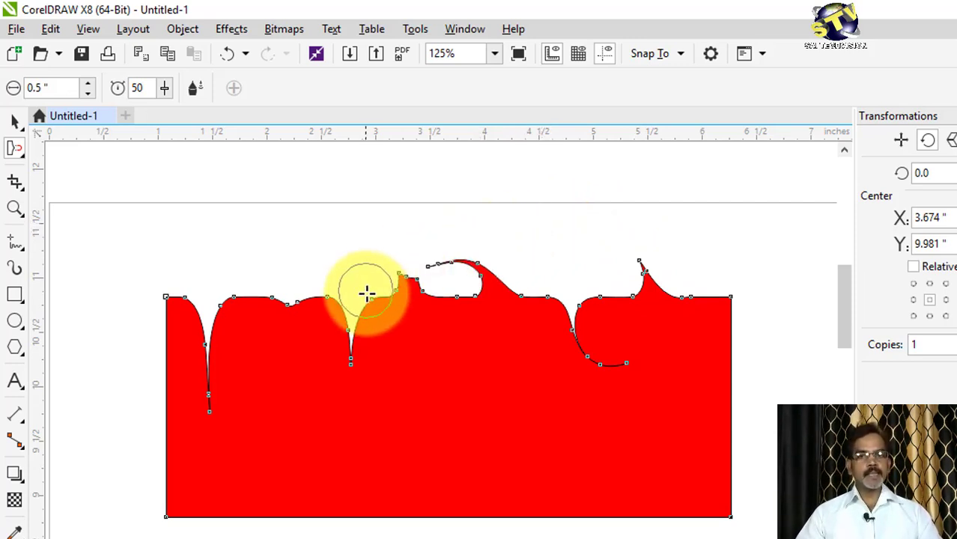
{"action": "scroll", "coordinate": [372, 293], "scroll_direction": "up", "scroll_amount": 2}
{"action": "mouse_move", "coordinate": [374, 293]}
{"action": "left_mouse_down"}
{"action": "mouse_move", "coordinate": [492, 246]}
{"action": "mouse_move", "coordinate": [483, 226]}
{"action": "mouse_move", "coordinate": [494, 230]}
{"action": "left_mouse_up"}
{"action": "scroll", "coordinate": [494, 230], "scroll_direction": "down", "scroll_amount": 2}
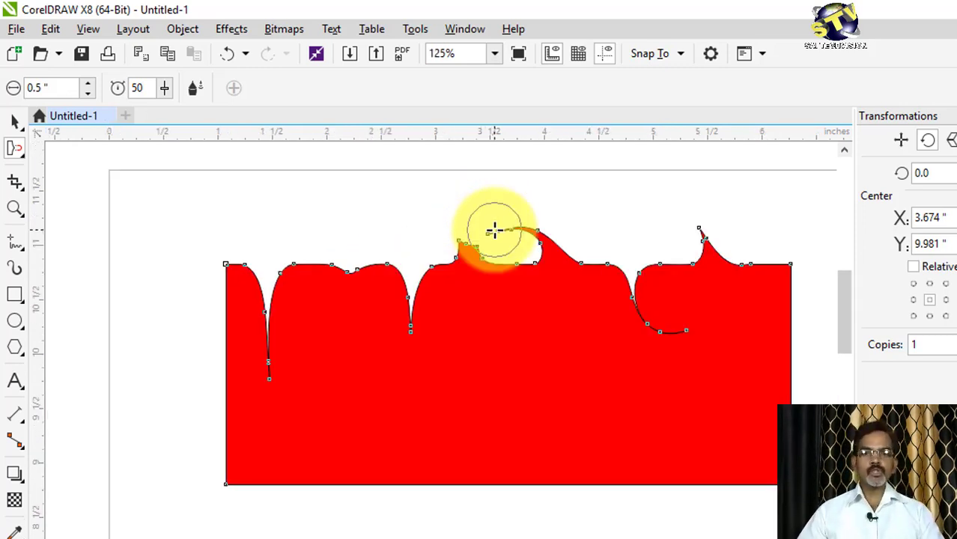
Step: Undo all the Attract distortions to restore the plain red rectangle
{"action": "key", "text": "ctrl+z"}
{"action": "key", "text": "ctrl+z"}
{"action": "key", "text": "ctrl+z"}
{"action": "key", "text": "ctrl+z"}
{"action": "key", "text": "ctrl+z"}
{"action": "key", "text": "ctrl+z"}
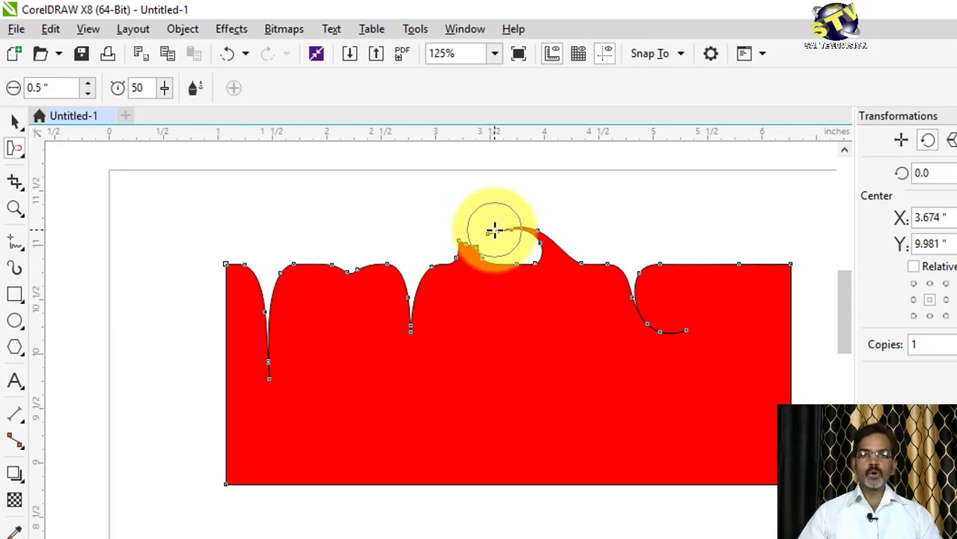
{"action": "key", "text": "ctrl+z"}
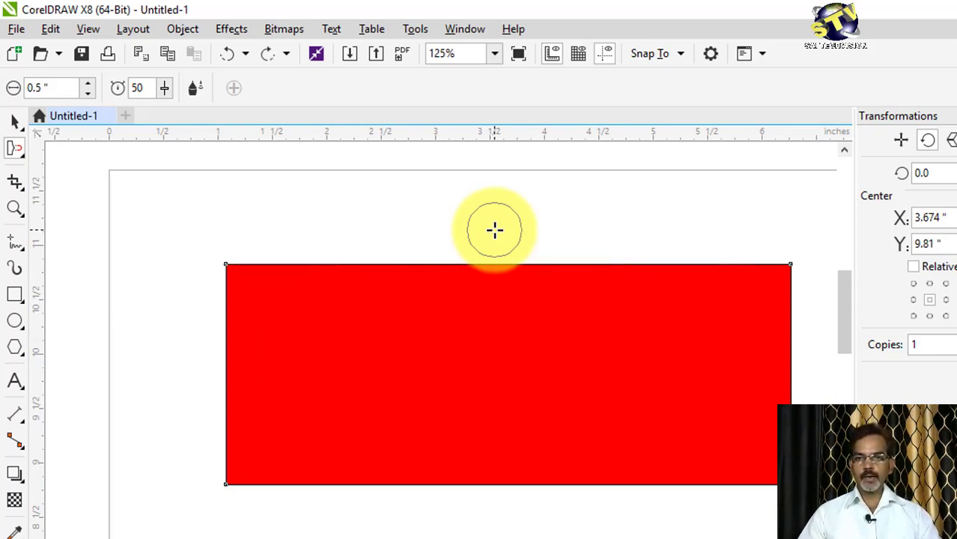
Step: Form an inward semicircle and an adjacent outward one on the rectangle's top edge using Repel with a 0.5-inch nib and rate 50
{"action": "scroll", "coordinate": [408, 264], "scroll_direction": "up", "scroll_amount": 1}
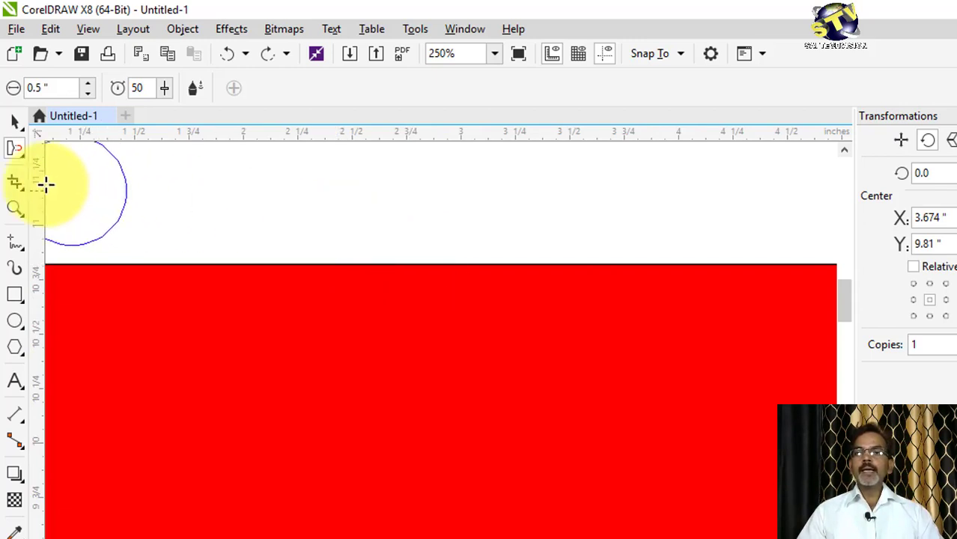
{"action": "left_click", "coordinate": [24, 154]}
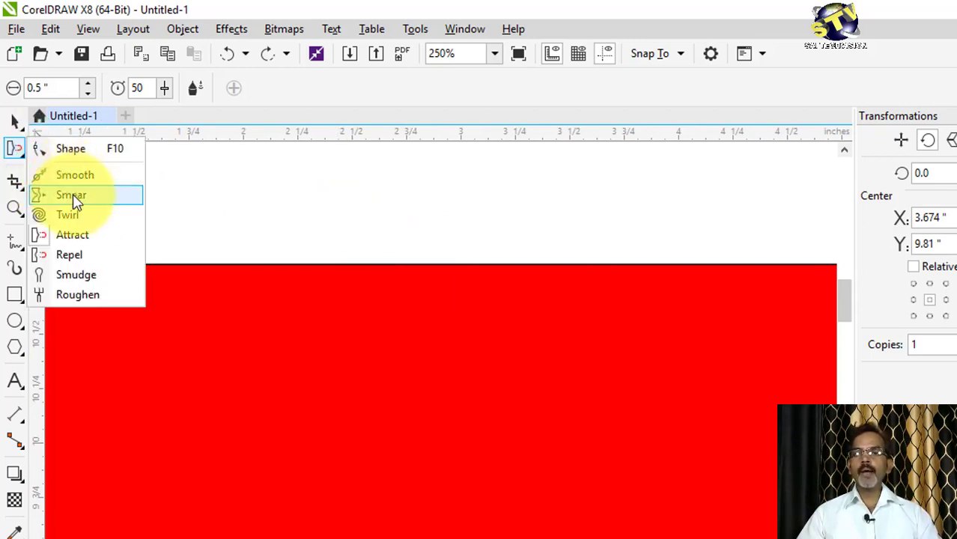
{"action": "left_click", "coordinate": [90, 255]}
{"action": "scroll", "coordinate": [633, 252], "scroll_direction": "down", "scroll_amount": 1}
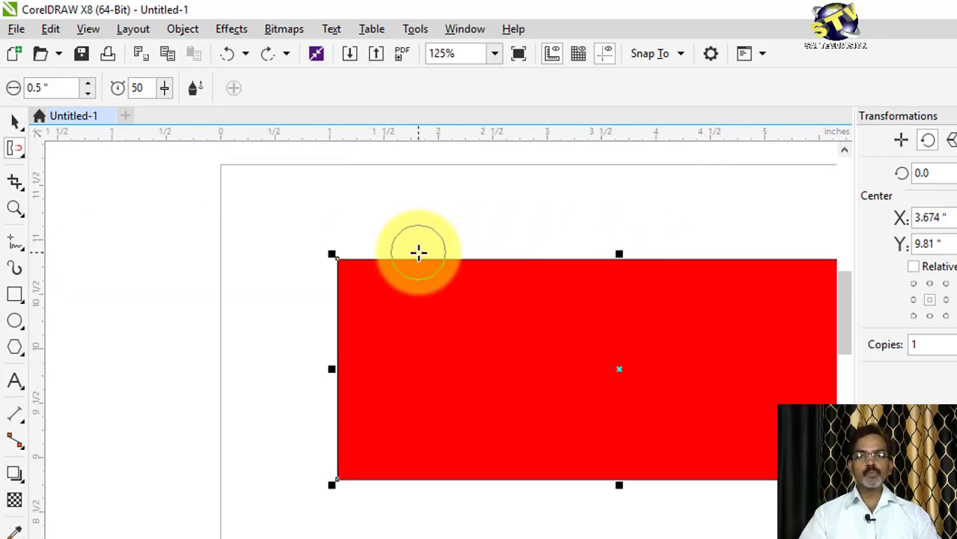
{"action": "scroll", "coordinate": [418, 253], "scroll_direction": "up", "scroll_amount": 1}
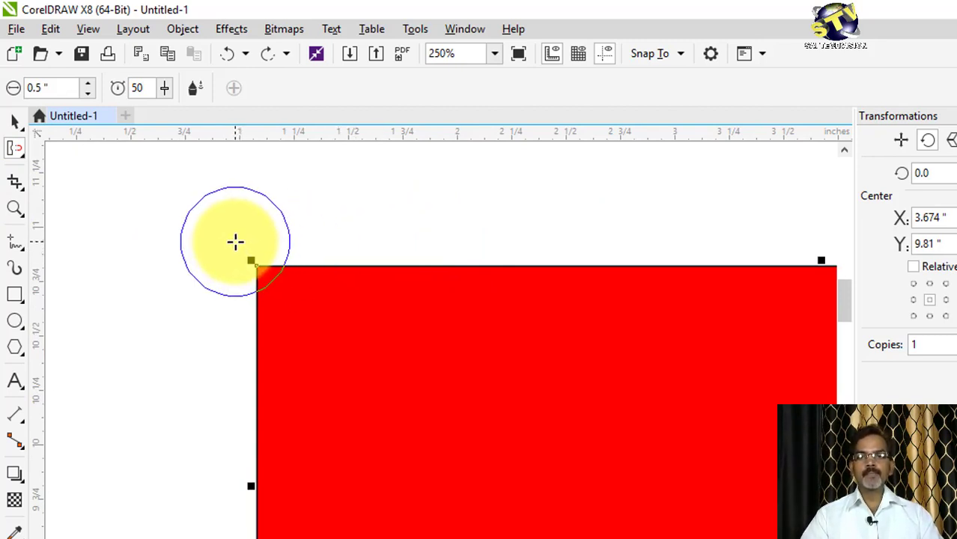
{"action": "scroll", "coordinate": [235, 241], "scroll_direction": "down", "scroll_amount": 1}
{"action": "scroll", "coordinate": [361, 246], "scroll_direction": "up", "scroll_amount": 1}
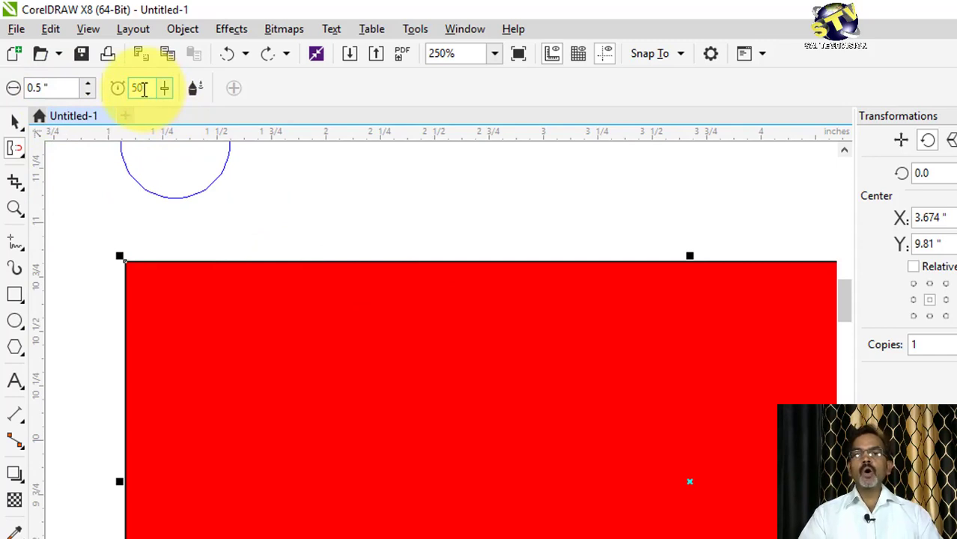
{"action": "left_click", "coordinate": [204, 258]}
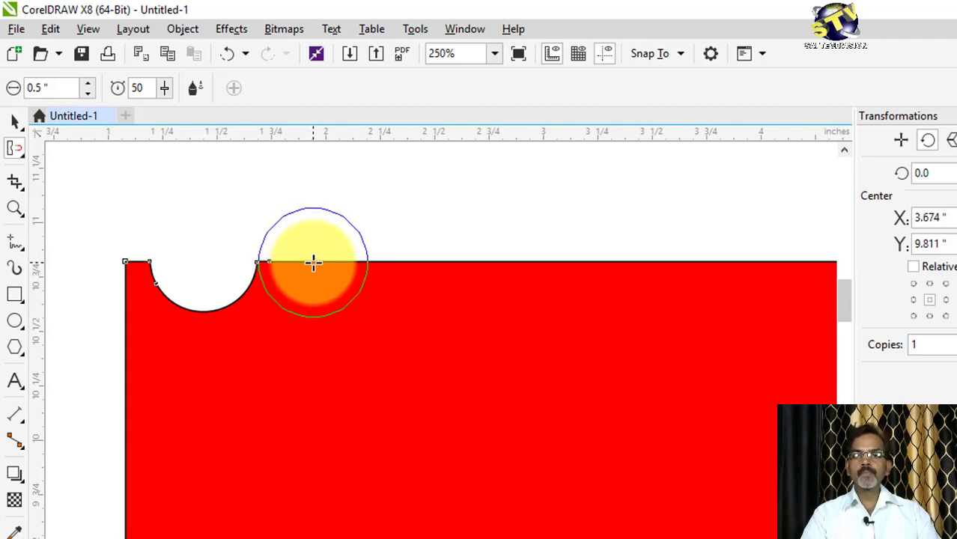
{"action": "left_click_drag", "start_coordinate": [313, 262], "coordinate": [312, 262]}
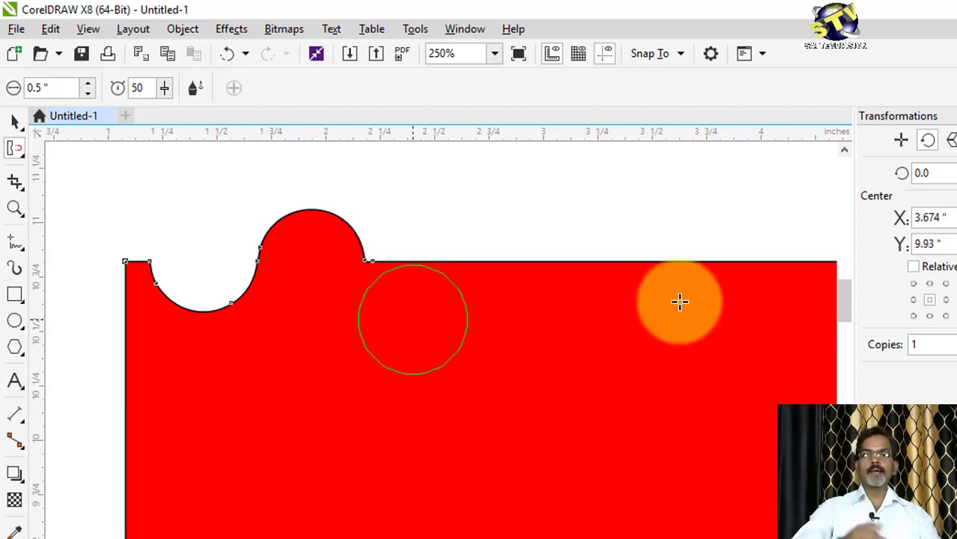
{"action": "left_click_drag", "start_coordinate": [679, 302], "coordinate": [683, 300]}
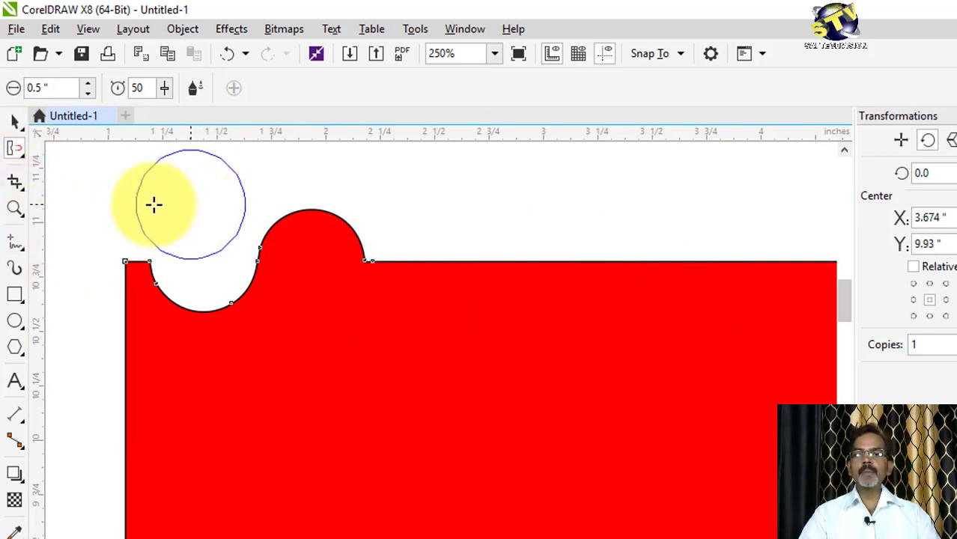
Step: Draw a straight horizontal line about 1.65 inches long above the red rectangle with the Freehand tool
{"action": "left_click", "coordinate": [17, 241]}
{"action": "left_click", "coordinate": [423, 193]}
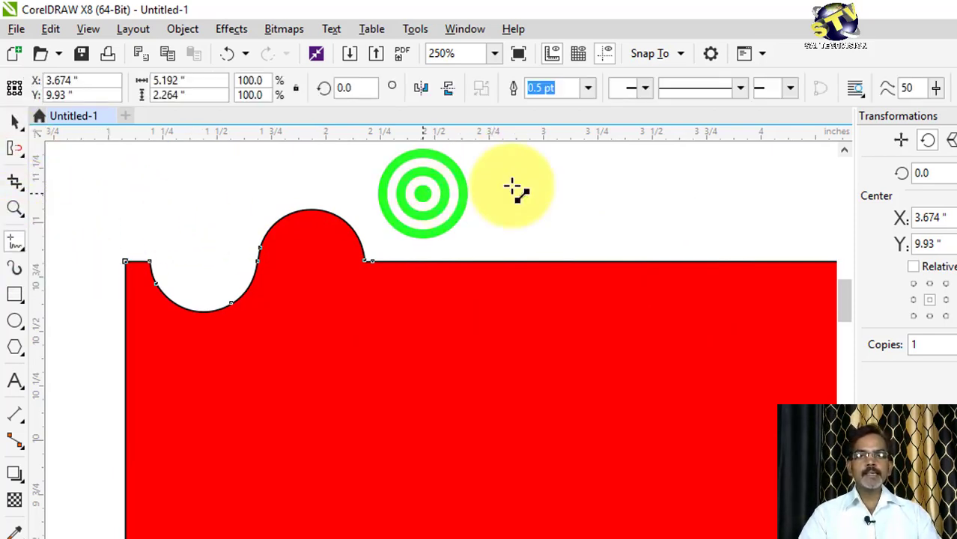
{"action": "left_click", "coordinate": [783, 193]}
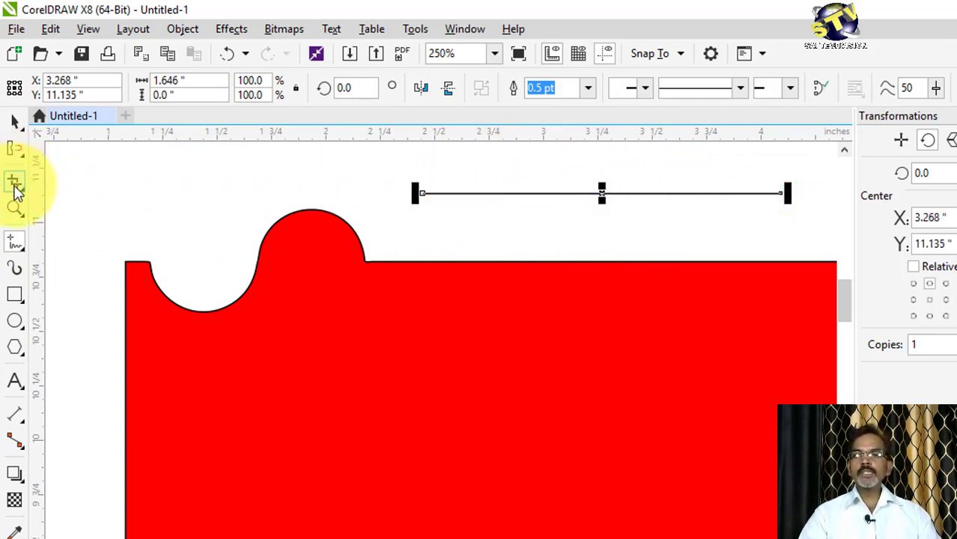
Step: Form an upward semicircle and an adjacent downward one on the horizontal line using Repel with a 0.5-inch nib and rate 50
{"action": "left_click", "coordinate": [16, 147]}
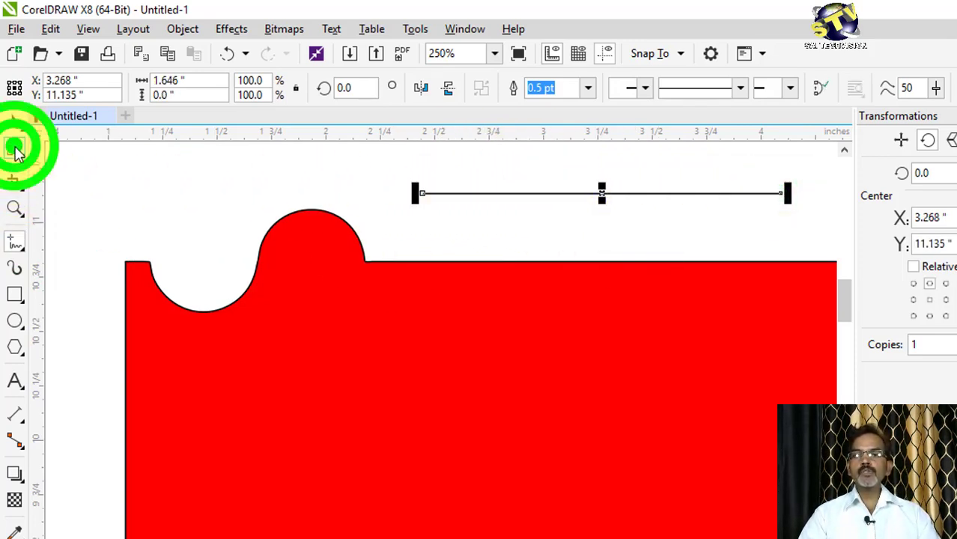
{"action": "left_click", "coordinate": [475, 194]}
{"action": "left_click_drag", "start_coordinate": [474, 194], "coordinate": [474, 194]}
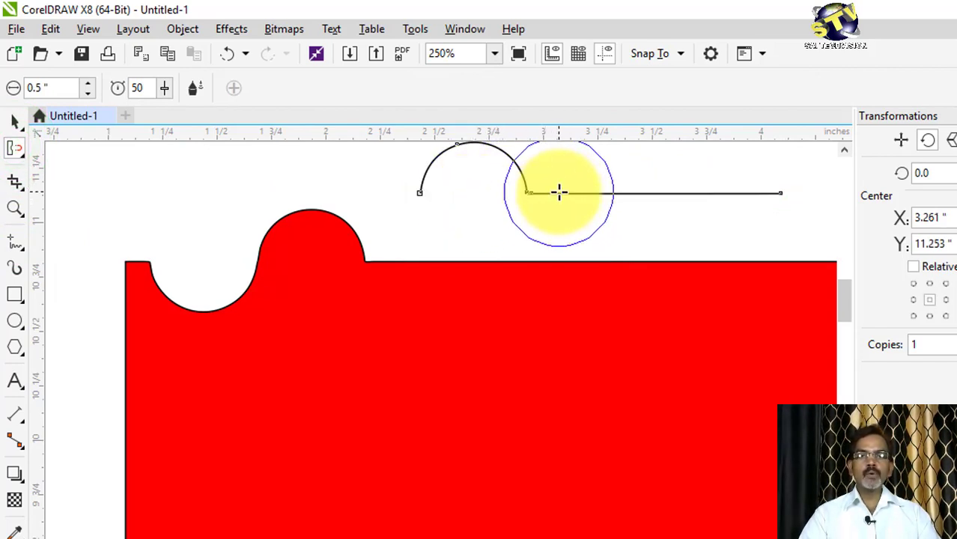
{"action": "left_click_drag", "start_coordinate": [583, 193], "coordinate": [583, 193]}
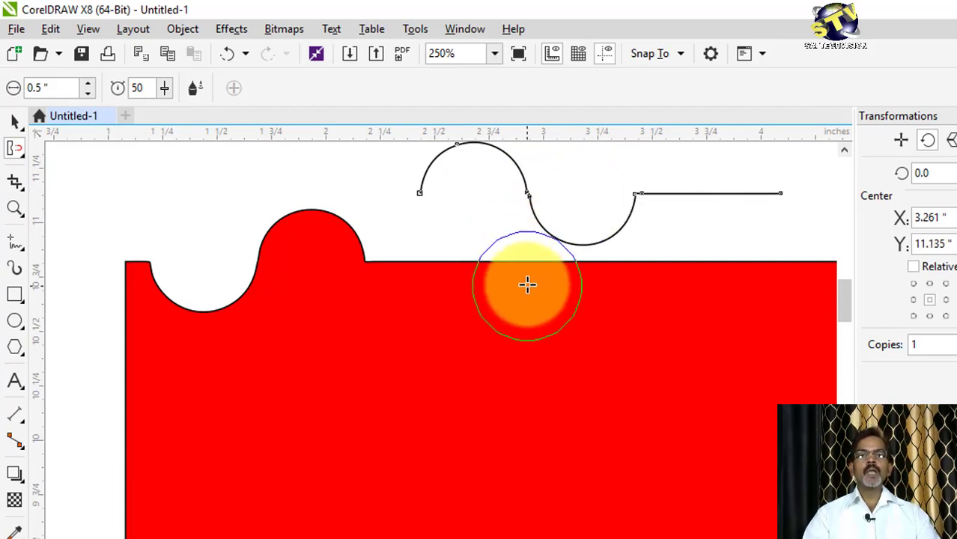
{"action": "left_click_drag", "start_coordinate": [534, 270], "coordinate": [533, 270]}
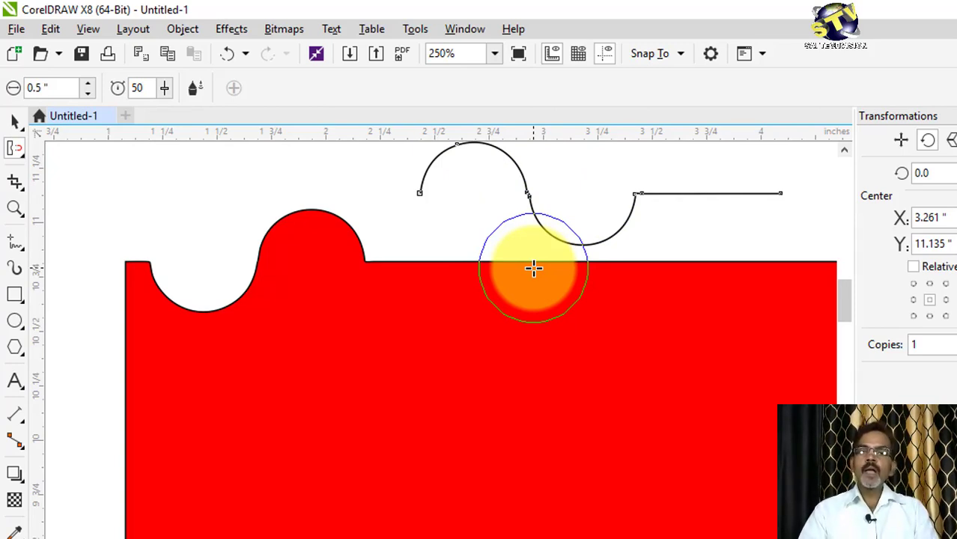
{"action": "left_click_drag", "start_coordinate": [534, 269], "coordinate": [533, 270]}
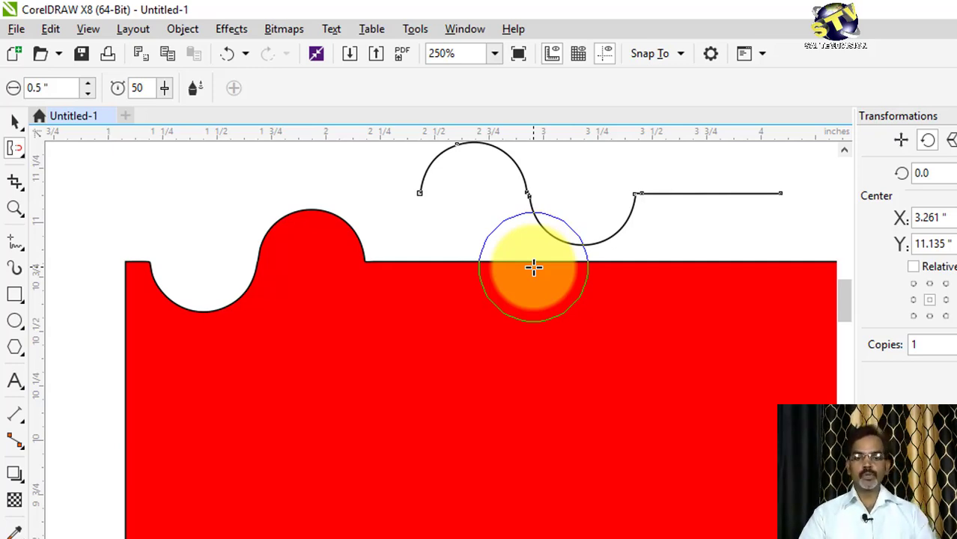
{"action": "left_click", "coordinate": [533, 268]}
{"action": "left_click", "coordinate": [426, 193]}
Step: Undo the Repel semicircles and the drawn line to restore the plain red rectangle
{"action": "left_click", "coordinate": [14, 122]}
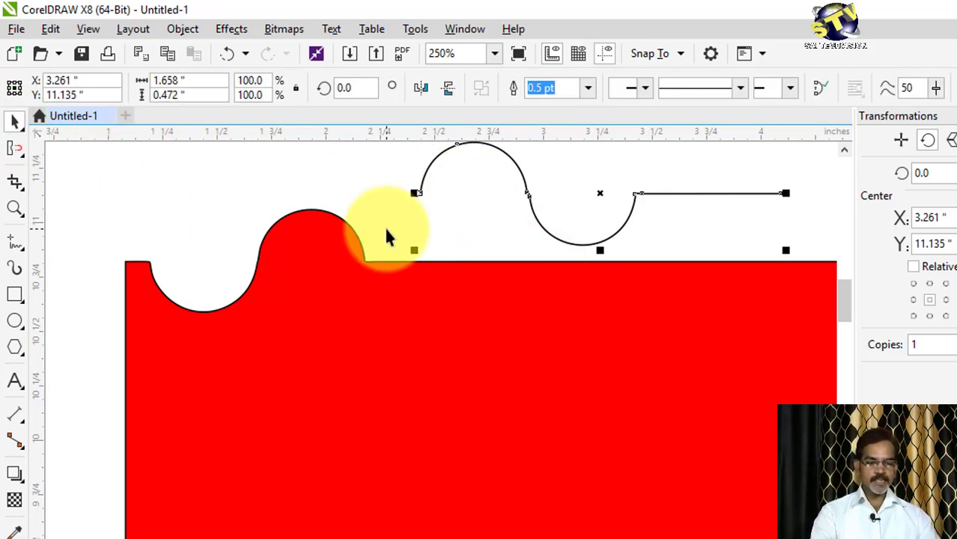
{"action": "key", "text": "ctrl+z"}
{"action": "key", "text": "ctrl+z"}
{"action": "key", "text": "ctrl+z"}
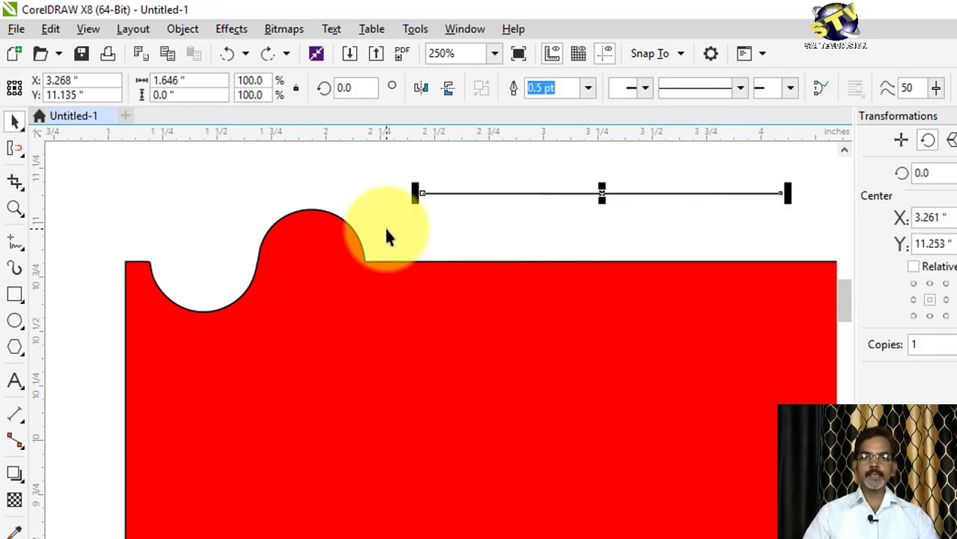
{"action": "key", "text": "ctrl+z"}
{"action": "key", "text": "ctrl+z"}
{"action": "key", "text": "ctrl+z"}
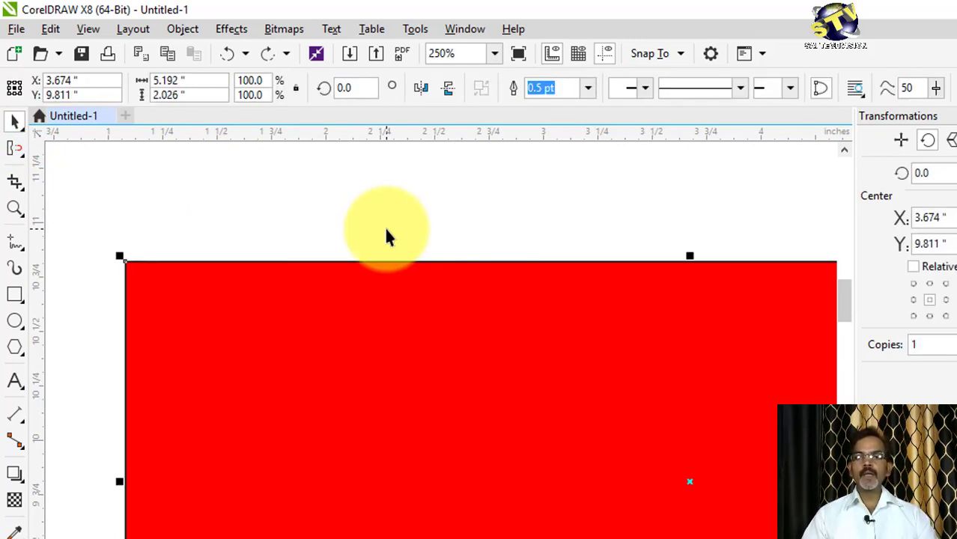
Step: Form two inward semicircles and one outward semicircle on the rectangle's top edge with Repel, using rate 50 for the first and 91 for the others
{"action": "left_click", "coordinate": [15, 148]}
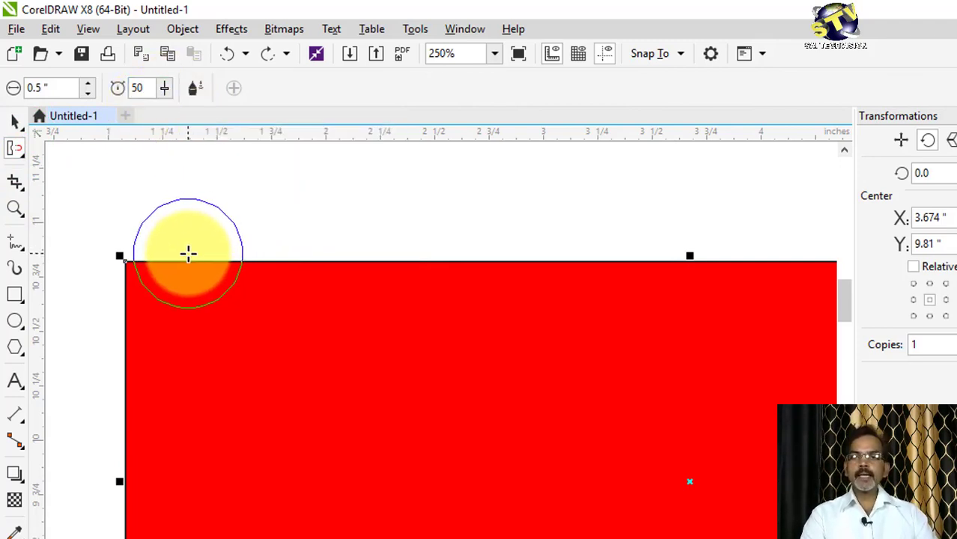
{"action": "left_click_drag", "start_coordinate": [184, 257], "coordinate": [185, 258]}
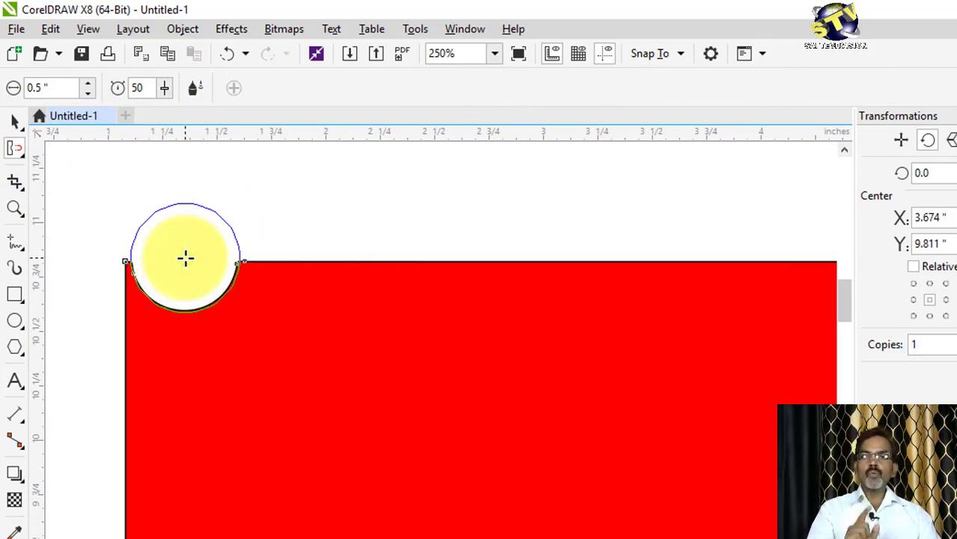
{"action": "left_click", "coordinate": [167, 90]}
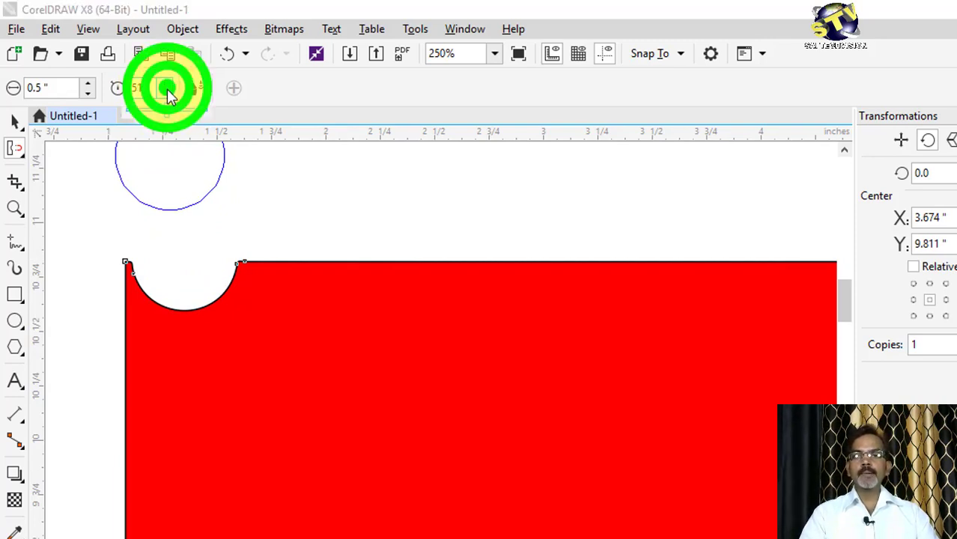
{"action": "left_click_drag", "start_coordinate": [168, 109], "coordinate": [201, 117]}
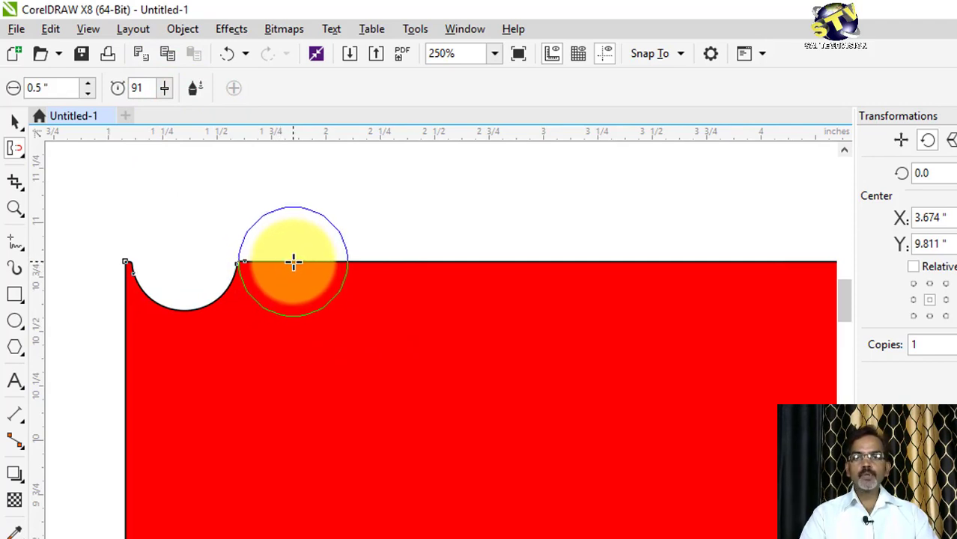
{"action": "left_click_drag", "start_coordinate": [293, 261], "coordinate": [293, 262]}
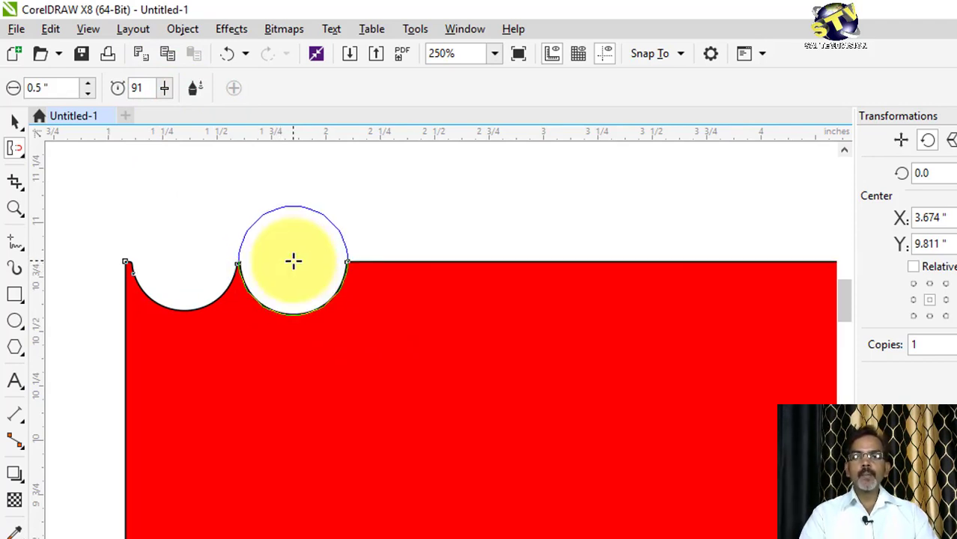
{"action": "left_click_drag", "start_coordinate": [447, 263], "coordinate": [440, 255]}
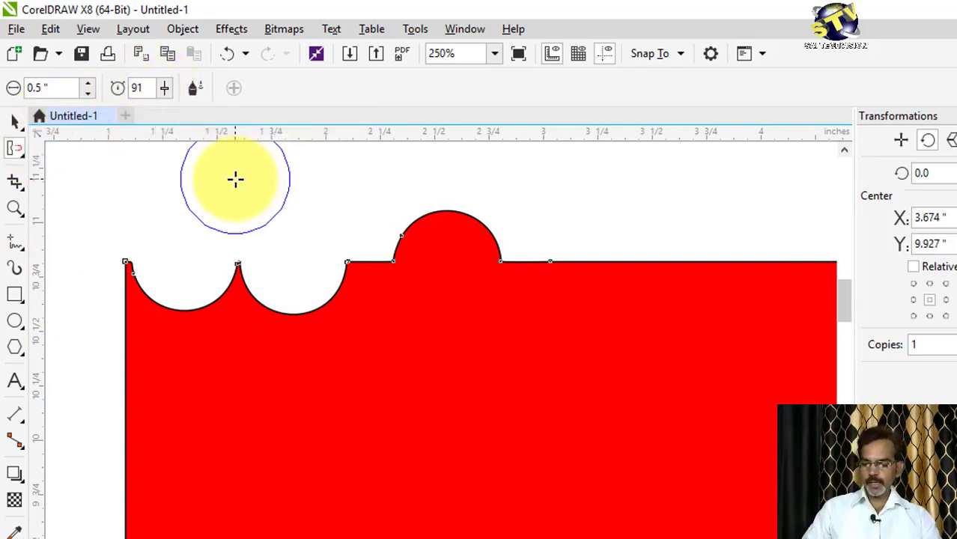
Step: Undo the three Repel semicircles on the rectangle's top edge
{"action": "key", "text": "ctrl+z"}
{"action": "key", "text": "ctrl+z"}
{"action": "key", "text": "ctrl+z"}
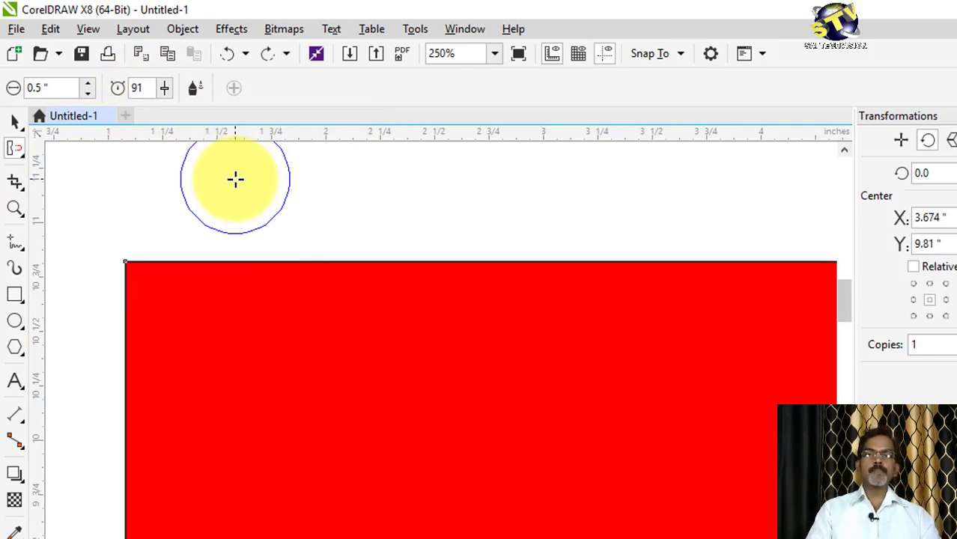
Step: Activate the Smudge tool and set its nib size to 0.5 inch
{"action": "left_click", "coordinate": [20, 153]}
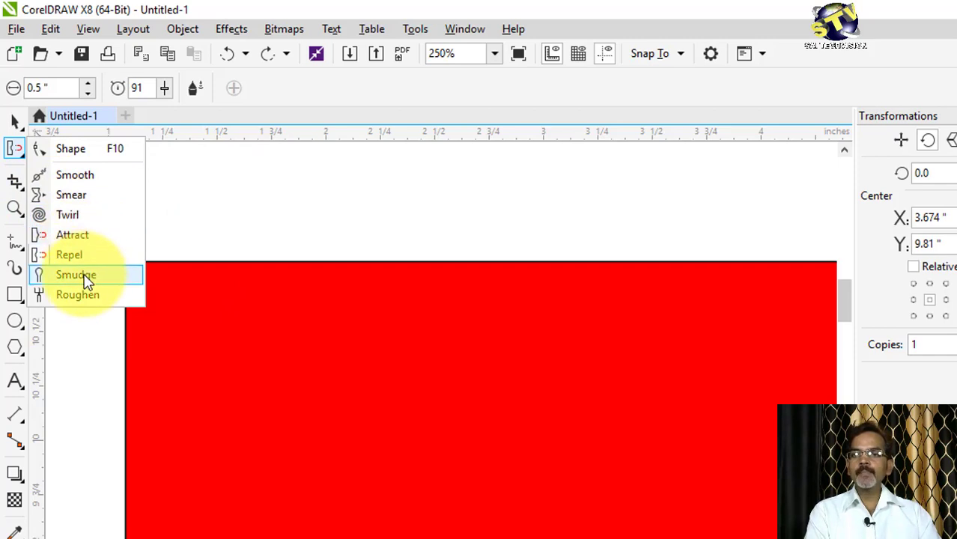
{"action": "left_click", "coordinate": [105, 281]}
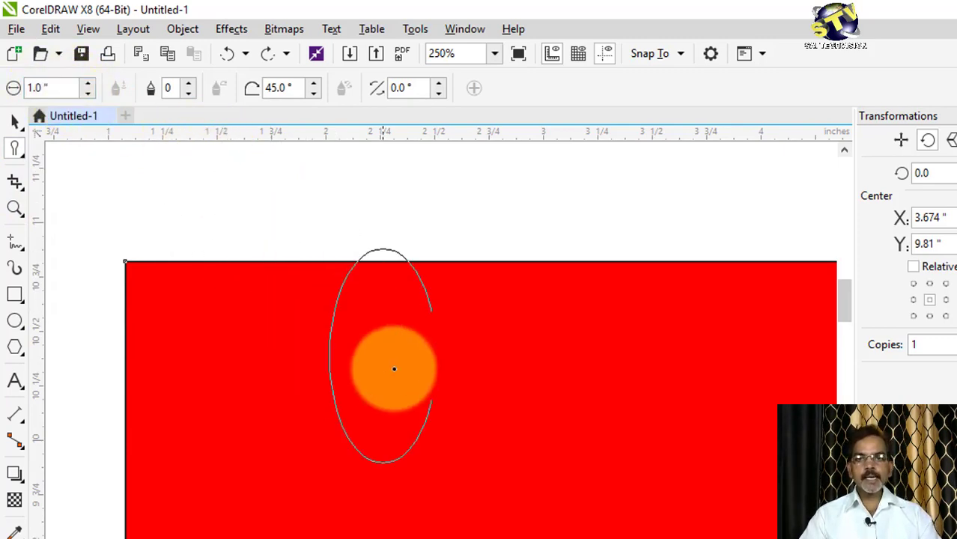
{"action": "left_click", "coordinate": [57, 88]}
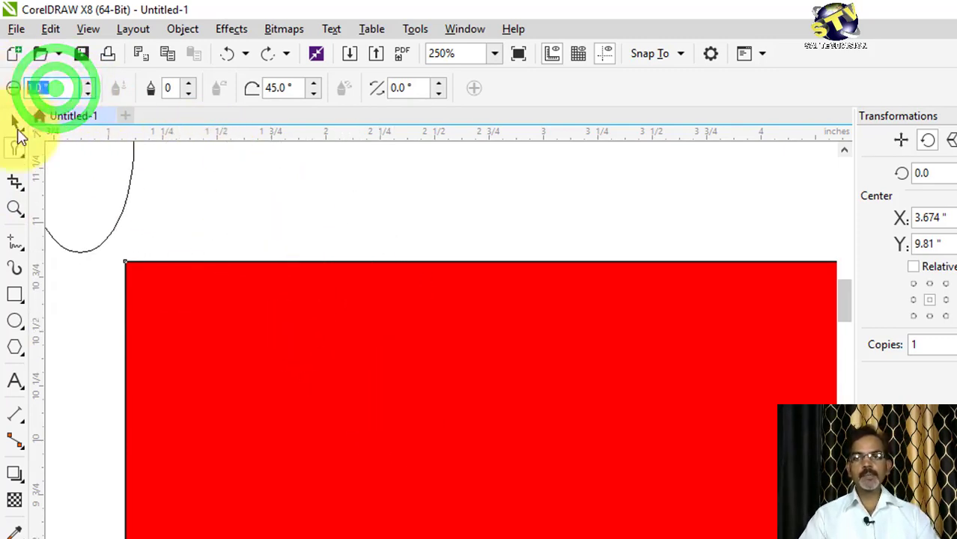
{"action": "type", "text": ".5"}
{"action": "key", "text": "Return"}
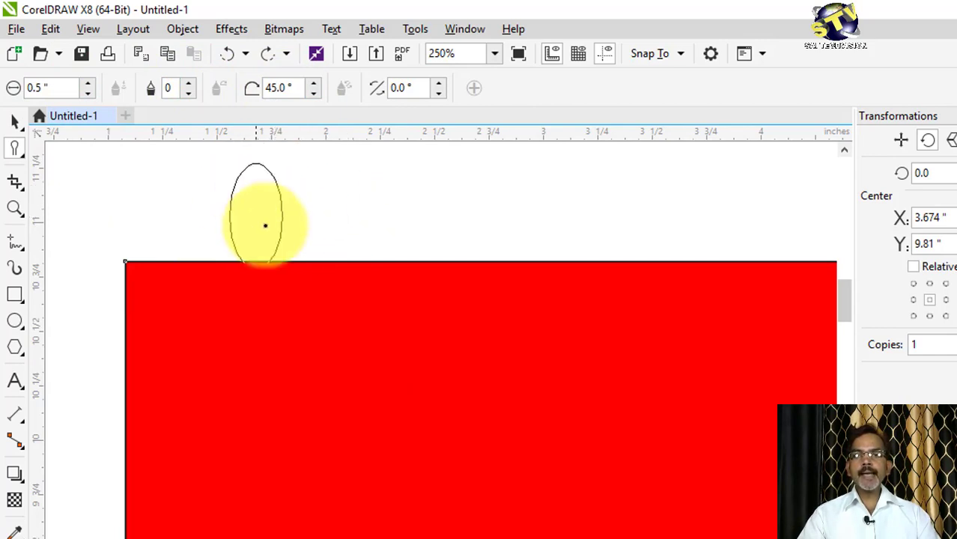
Step: Try different pen tilt angles for the Smudge nib: 56°, 50° and the maximum of 90°
{"action": "left_click", "coordinate": [315, 83]}
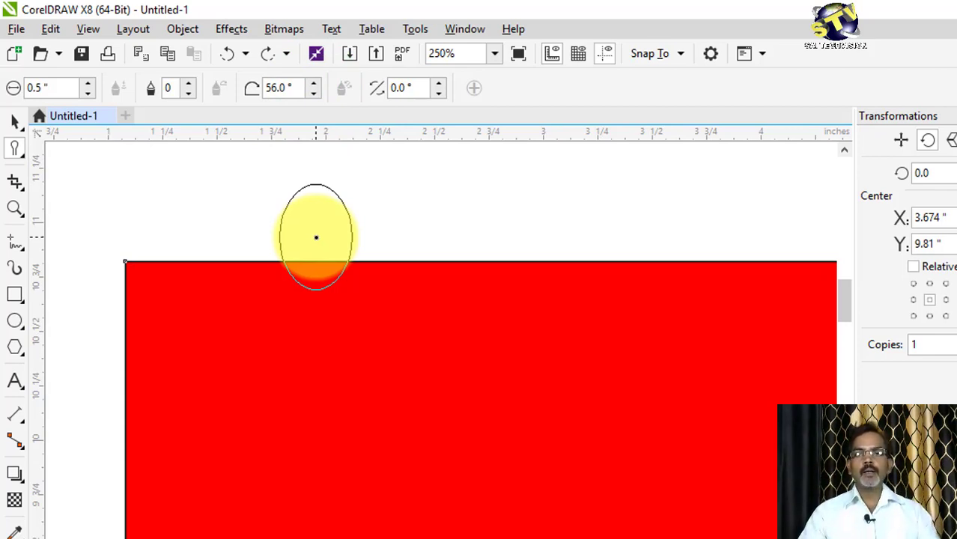
{"action": "double_click", "coordinate": [299, 88]}
{"action": "type", "text": "5"}
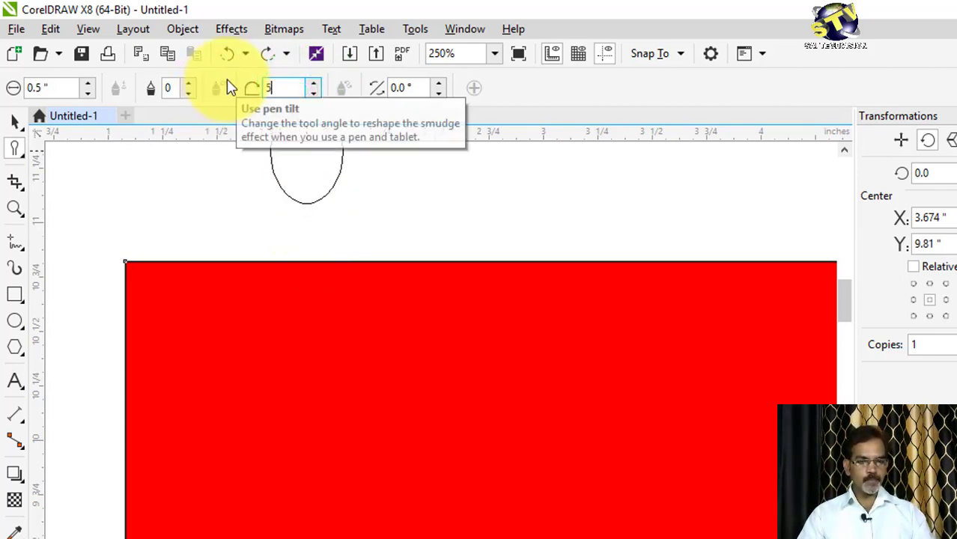
{"action": "type", "text": "0"}
{"action": "key", "text": "Return"}
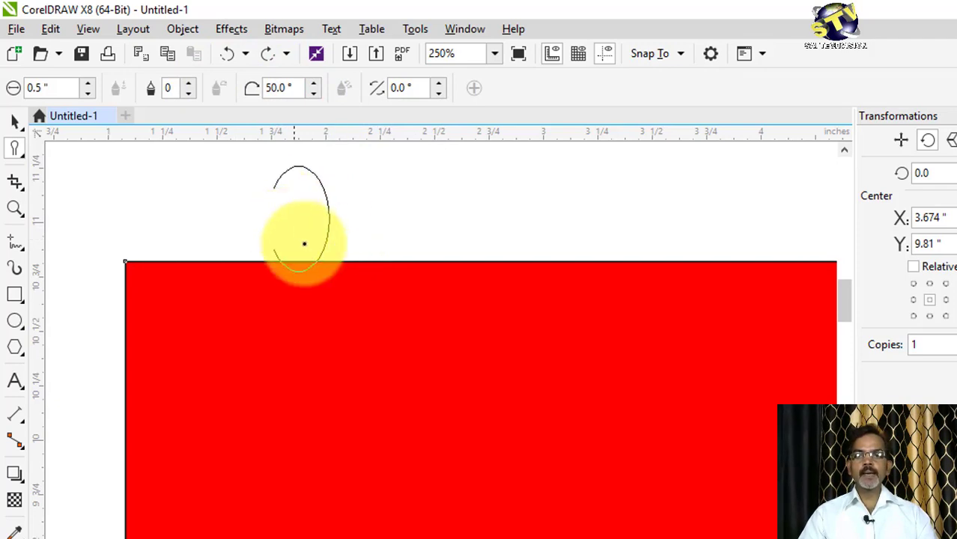
{"action": "double_click", "coordinate": [293, 88]}
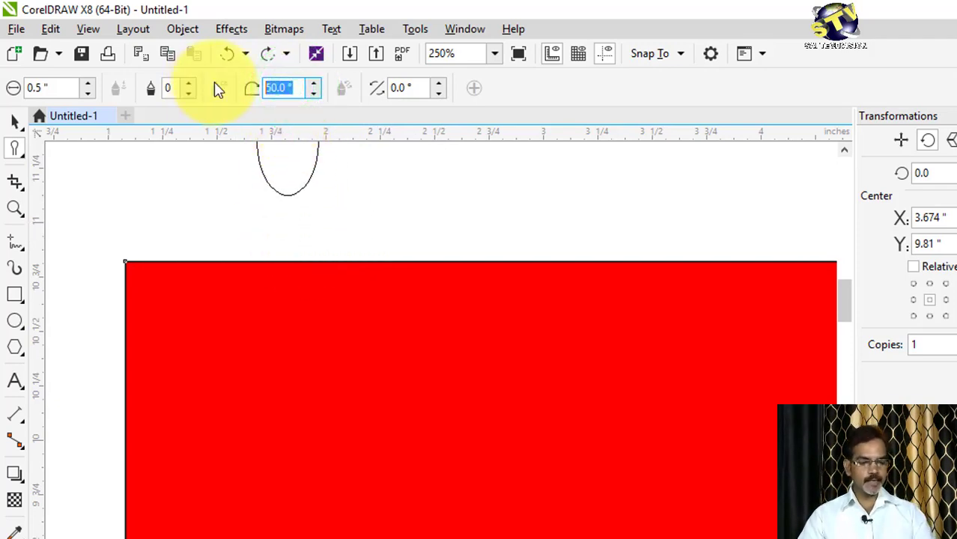
{"action": "type", "text": "100"}
{"action": "key", "text": "Return"}
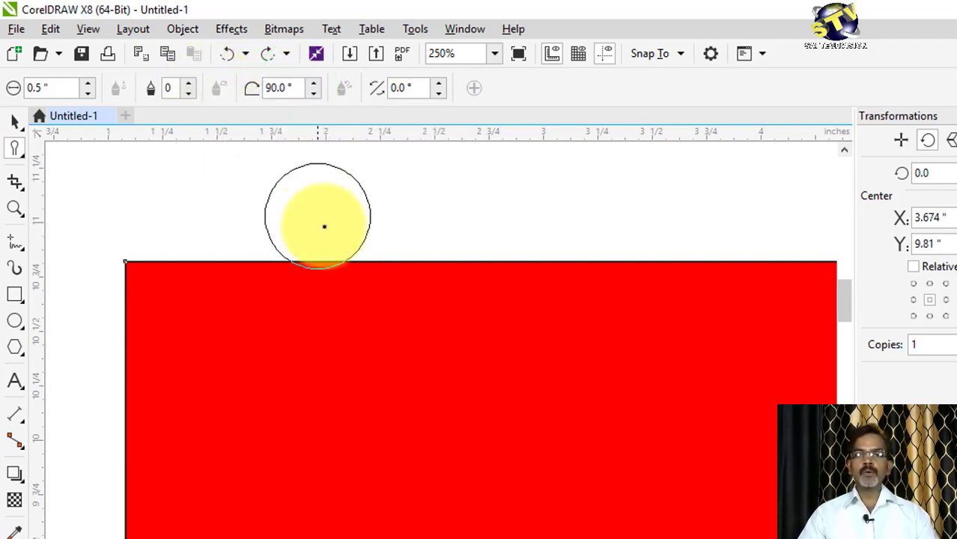
Step: Set the Smudge tool's pen tilt to 45° and its bearing angle to 15°
{"action": "double_click", "coordinate": [293, 87]}
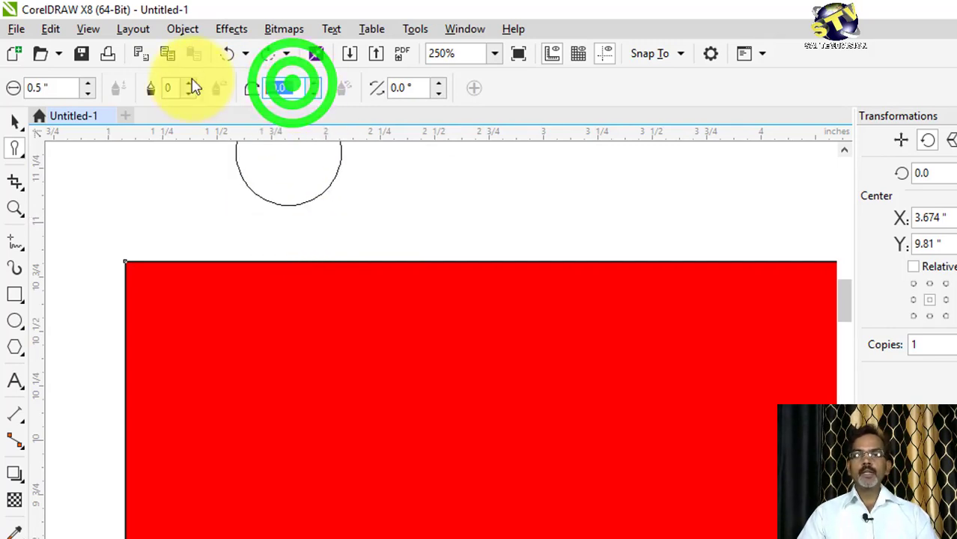
{"action": "type", "text": "45"}
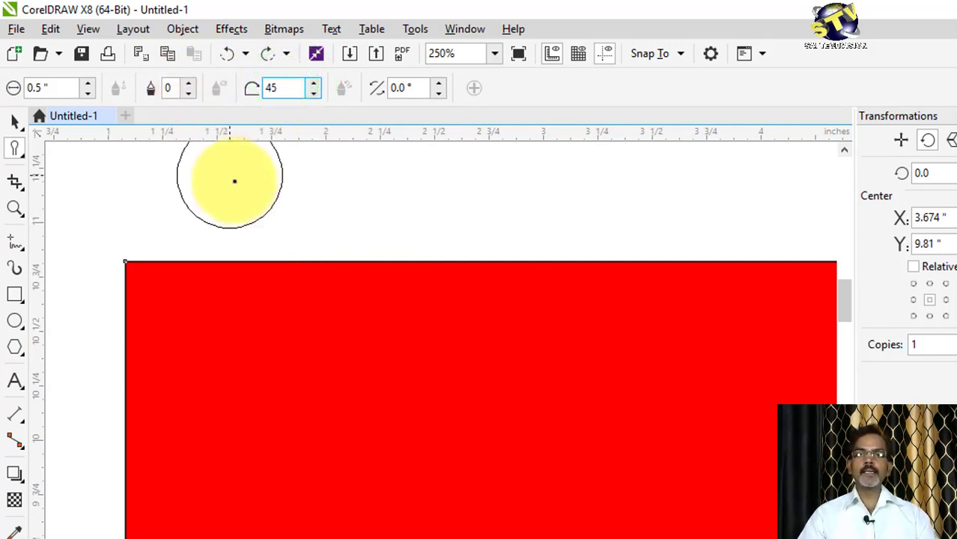
{"action": "key", "text": "Return"}
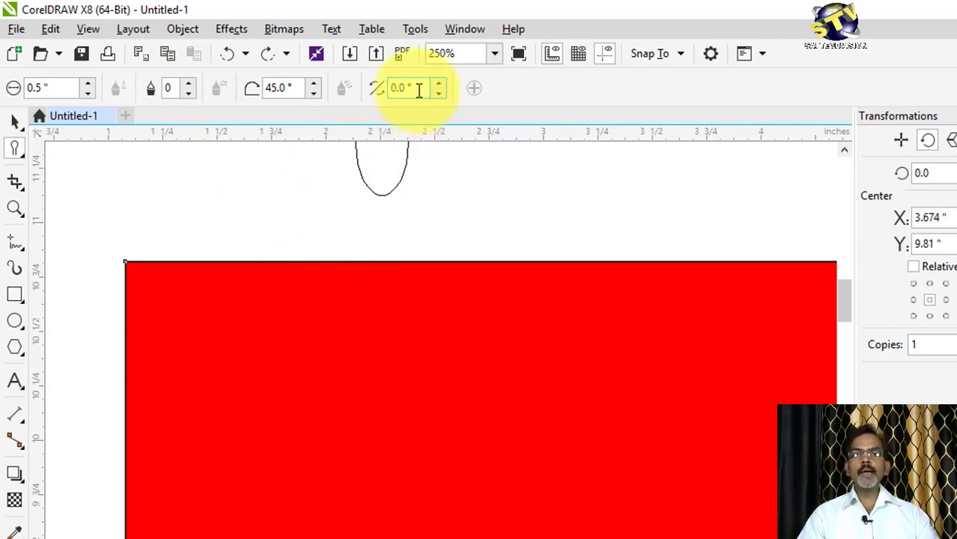
{"action": "left_click", "coordinate": [442, 84]}
{"action": "type", "text": "7"}
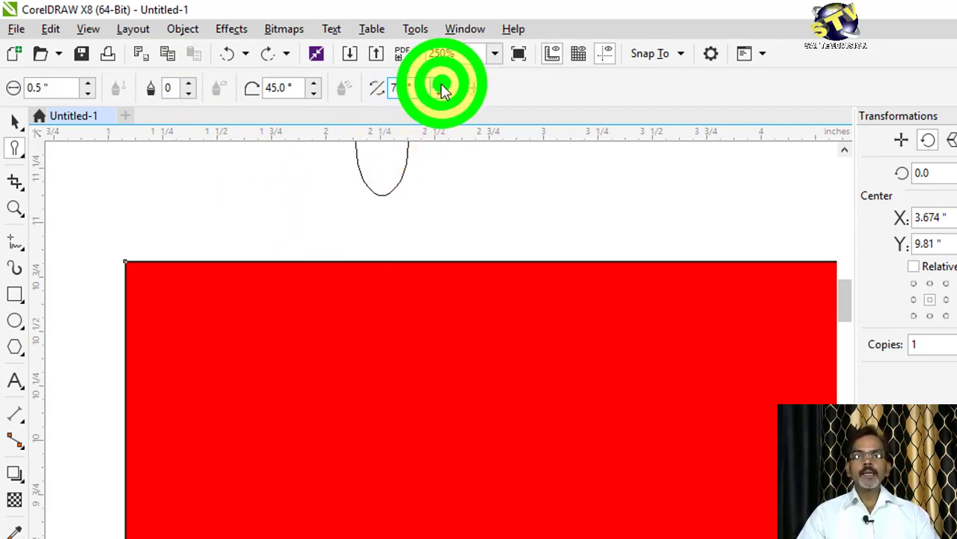
{"action": "left_click", "coordinate": [442, 85]}
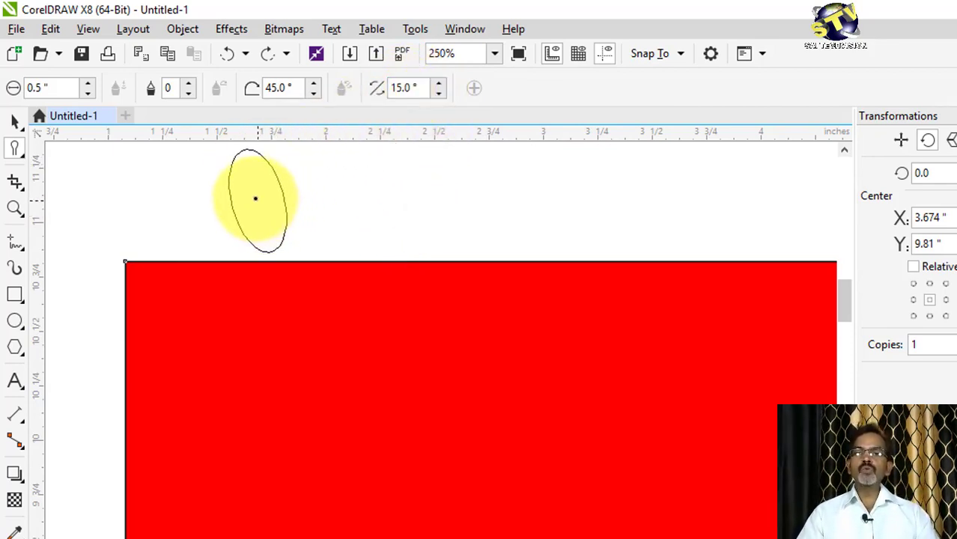
Step: Try smudging outward lobes and a deep curved channel at the rectangle's top edge, and undo these strokes
{"action": "left_click_drag", "start_coordinate": [255, 197], "coordinate": [284, 352]}
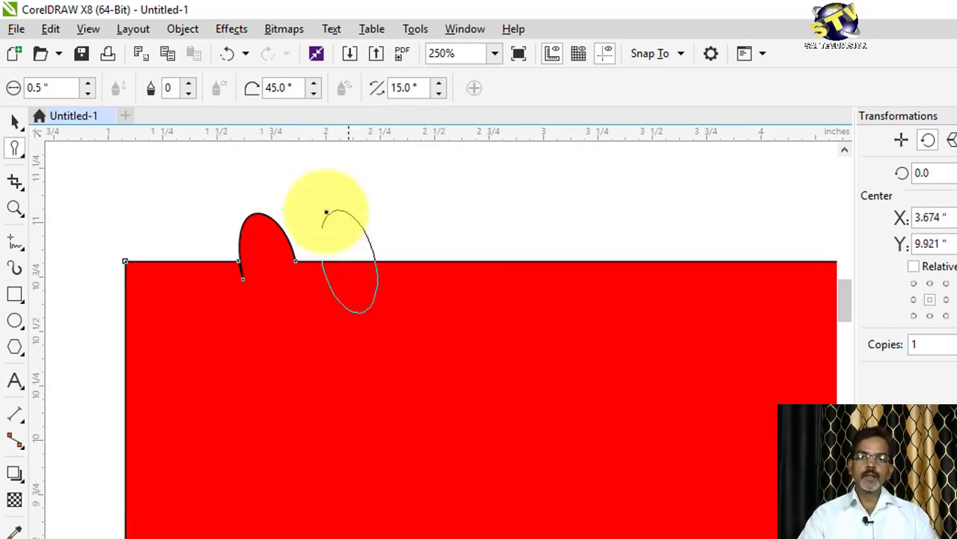
{"action": "mouse_move", "coordinate": [333, 150]}
{"action": "left_mouse_down"}
{"action": "mouse_move", "coordinate": [395, 331]}
{"action": "mouse_move", "coordinate": [586, 522]}
{"action": "mouse_move", "coordinate": [583, 411]}
{"action": "left_mouse_up"}
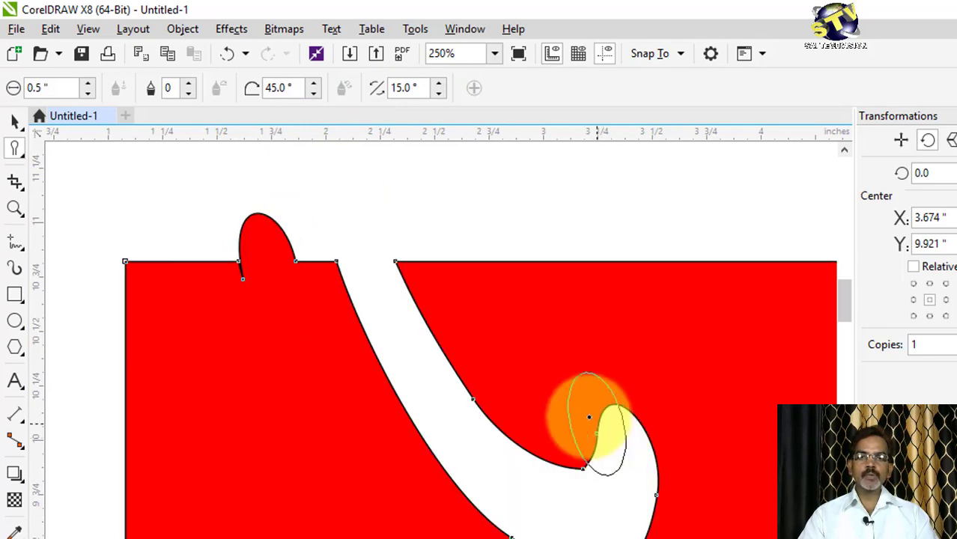
{"action": "key", "text": "ctrl+z"}
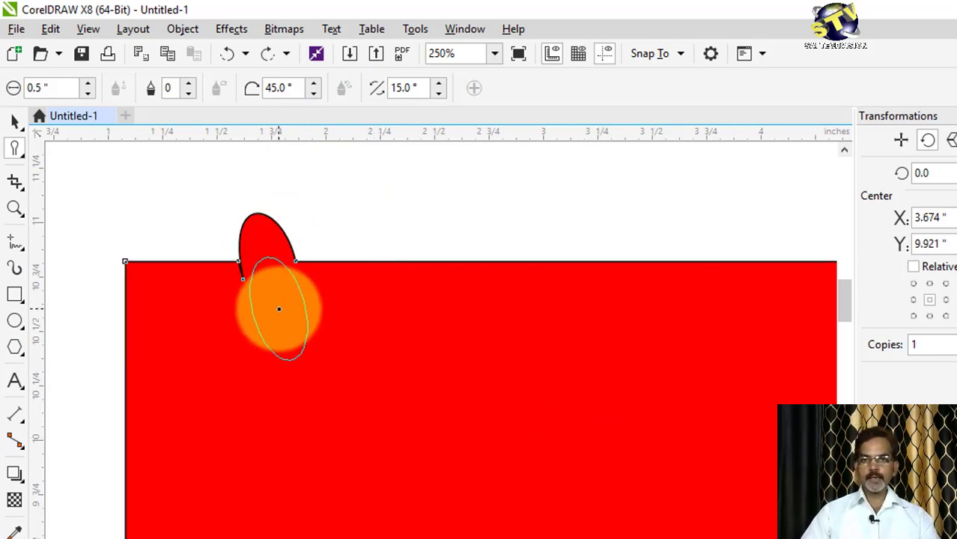
{"action": "key", "text": "ctrl+z"}
{"action": "left_click_drag", "start_coordinate": [222, 166], "coordinate": [270, 378]}
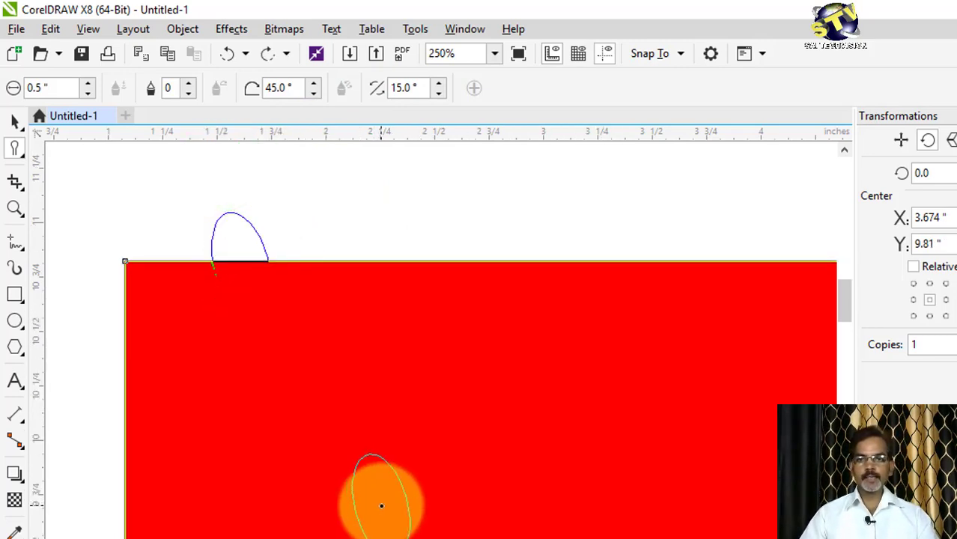
{"action": "key", "text": "ctrl+z"}
Step: Smudge two deep curved white channels from the rectangle's top edge down into its red body
{"action": "scroll", "coordinate": [298, 408], "scroll_direction": "down", "scroll_amount": 2}
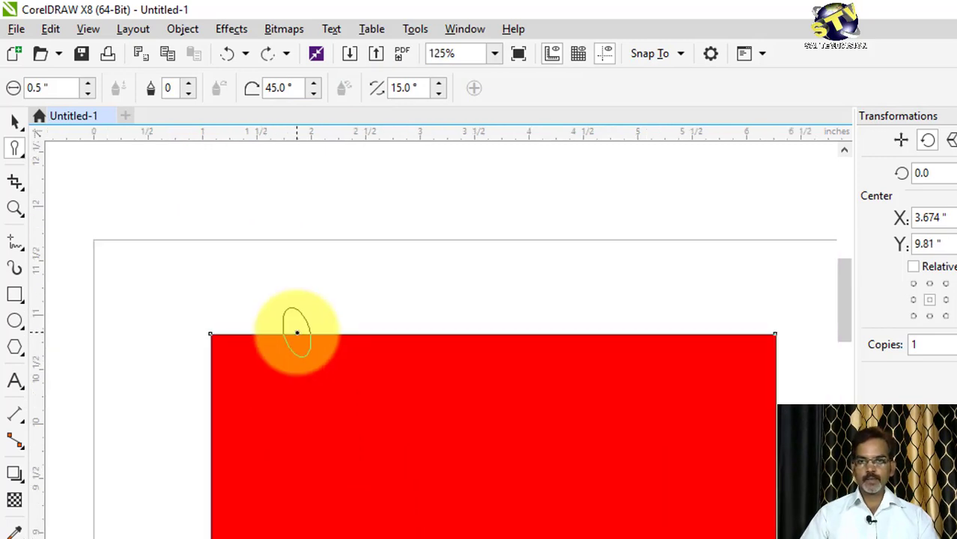
{"action": "scroll", "coordinate": [293, 331], "scroll_direction": "up", "scroll_amount": 2}
{"action": "mouse_move", "coordinate": [224, 242]}
{"action": "left_mouse_down"}
{"action": "mouse_move", "coordinate": [249, 389]}
{"action": "mouse_move", "coordinate": [324, 490]}
{"action": "mouse_move", "coordinate": [439, 517]}
{"action": "left_mouse_up"}
{"action": "mouse_move", "coordinate": [502, 285]}
{"action": "left_mouse_down"}
{"action": "mouse_move", "coordinate": [551, 317]}
{"action": "mouse_move", "coordinate": [616, 530]}
{"action": "left_mouse_up"}
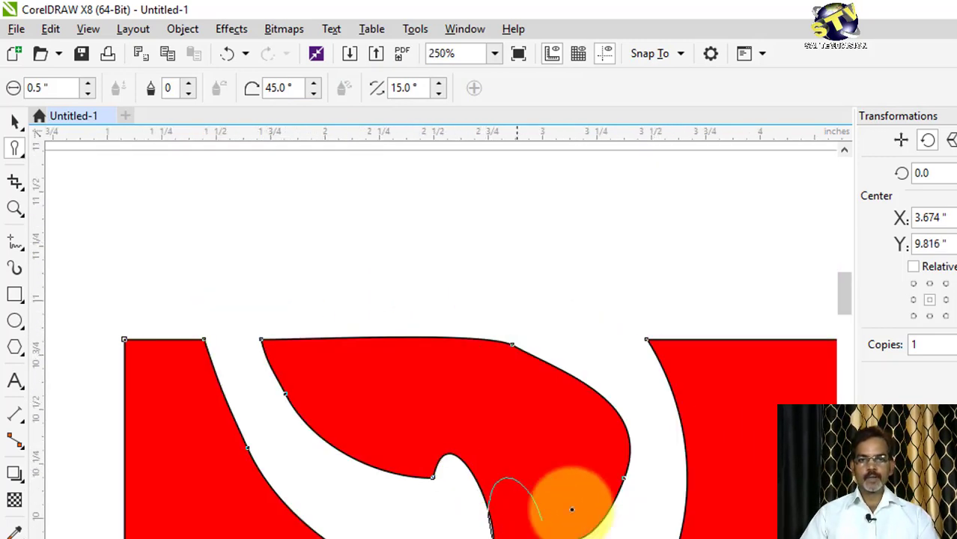
Step: Try one more smudge channel in the rectangle's top edge, and undo all the smudged channels there
{"action": "scroll", "coordinate": [290, 306], "scroll_direction": "down", "scroll_amount": 2}
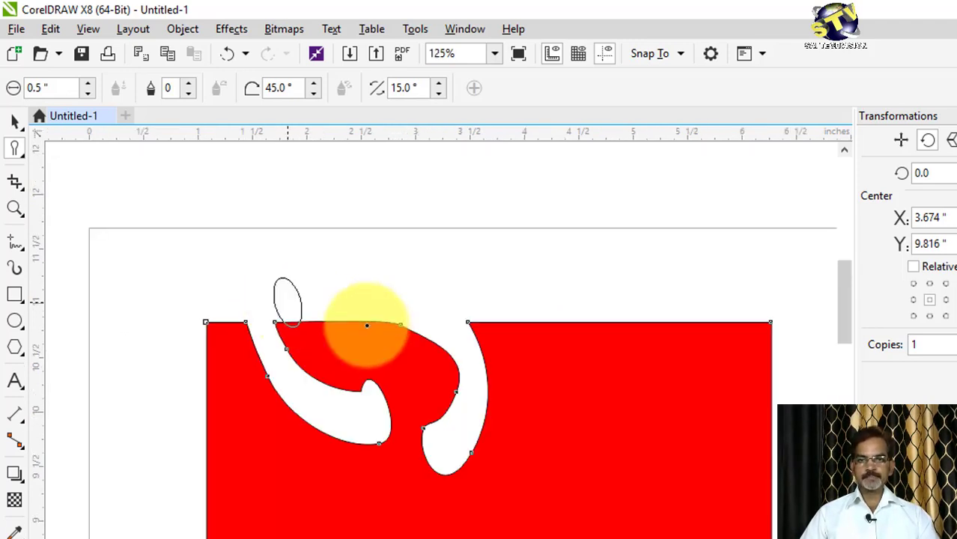
{"action": "mouse_move", "coordinate": [579, 300]}
{"action": "left_mouse_down"}
{"action": "mouse_move", "coordinate": [615, 453]}
{"action": "mouse_move", "coordinate": [655, 528]}
{"action": "left_mouse_up"}
{"action": "key", "text": "ctrl+z"}
{"action": "key", "text": "ctrl+z"}
{"action": "key", "text": "ctrl+z"}
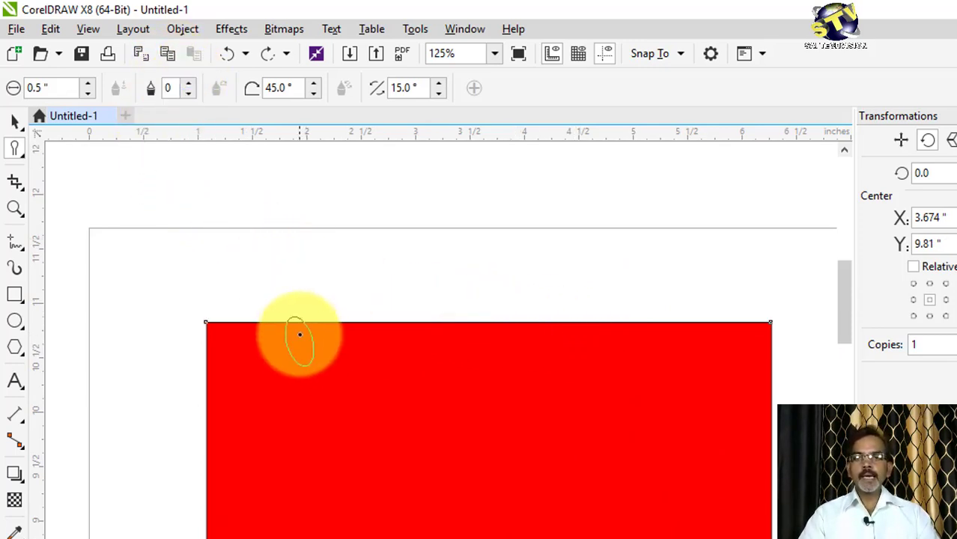
Step: Try smudging two outward lobes and a long channel at the rectangle's top edge with dryout 0, and undo them
{"action": "mouse_move", "coordinate": [303, 287]}
{"action": "left_mouse_down"}
{"action": "mouse_move", "coordinate": [349, 399]}
{"action": "mouse_move", "coordinate": [396, 428]}
{"action": "mouse_move", "coordinate": [472, 442]}
{"action": "left_mouse_up"}
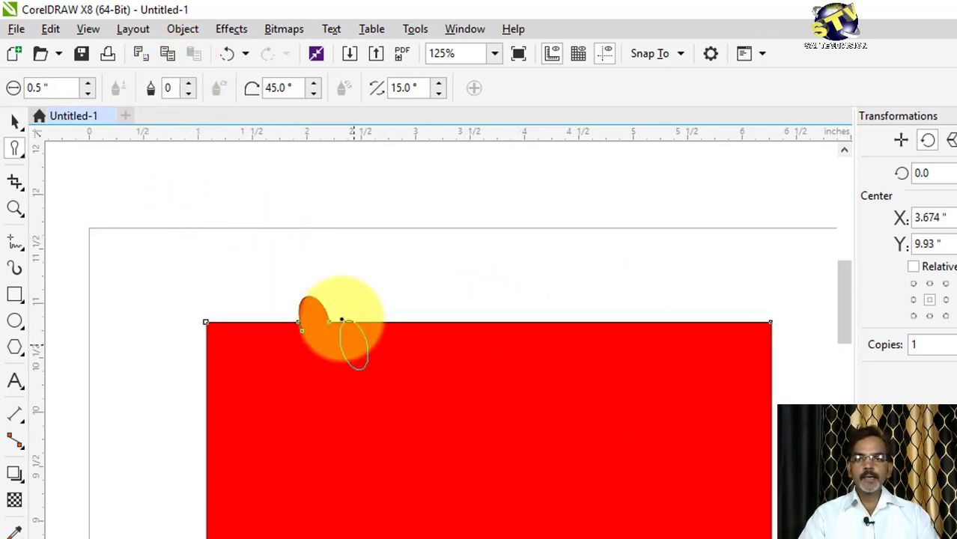
{"action": "mouse_move", "coordinate": [310, 247]}
{"action": "left_mouse_down"}
{"action": "mouse_move", "coordinate": [381, 363]}
{"action": "mouse_move", "coordinate": [498, 449]}
{"action": "mouse_move", "coordinate": [551, 453]}
{"action": "left_mouse_up"}
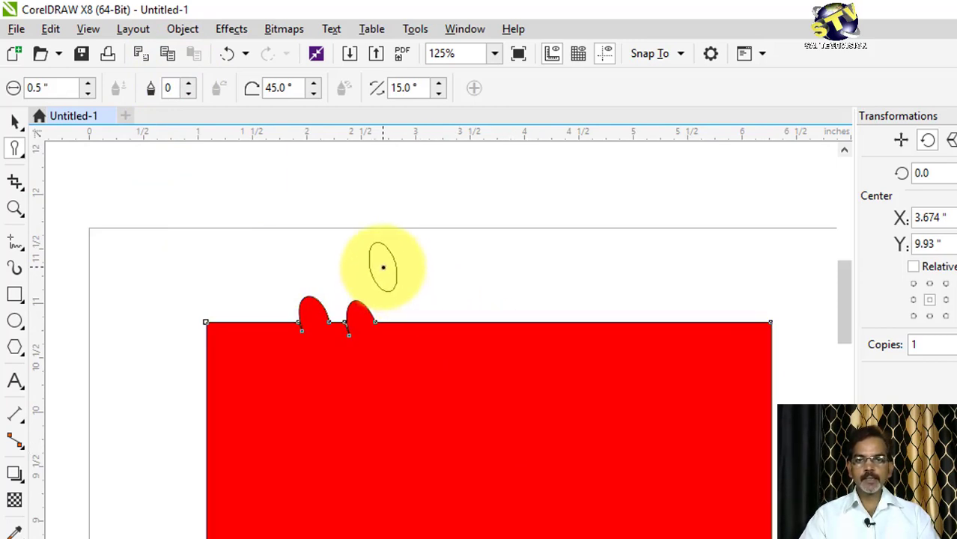
{"action": "mouse_move", "coordinate": [384, 266]}
{"action": "left_mouse_down"}
{"action": "mouse_move", "coordinate": [528, 435]}
{"action": "mouse_move", "coordinate": [561, 439]}
{"action": "mouse_move", "coordinate": [629, 426]}
{"action": "left_mouse_up"}
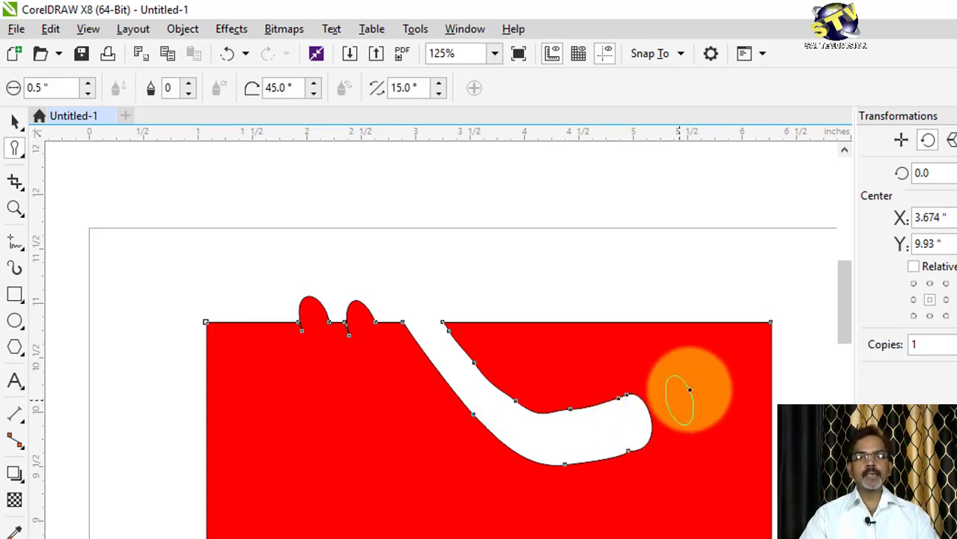
{"action": "key", "text": "ctrl+z"}
{"action": "key", "text": "ctrl+z"}
{"action": "key", "text": "ctrl+z"}
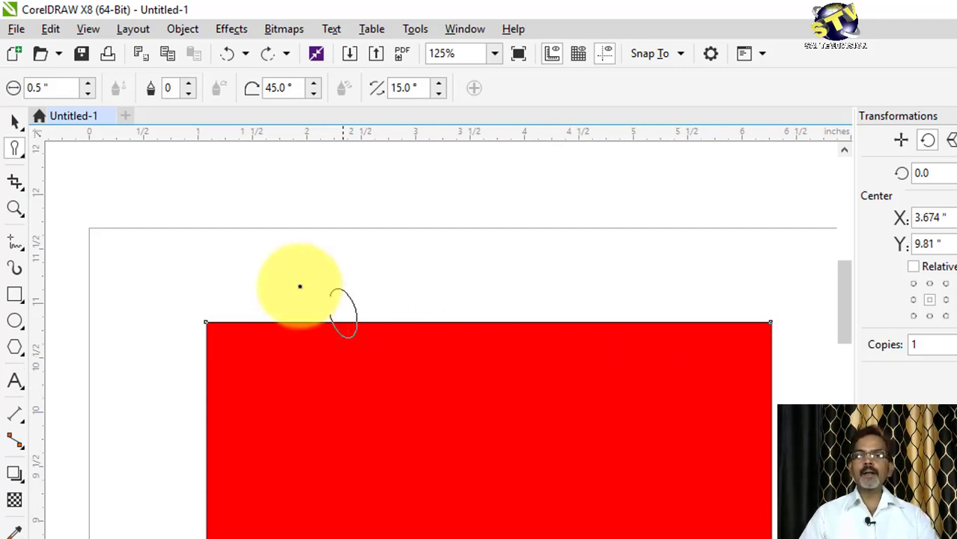
Step: Set the Smudge dryout to 9 and smudge short tapering spikes outward and inward along the rectangle's top edge
{"action": "double_click", "coordinate": [190, 85]}
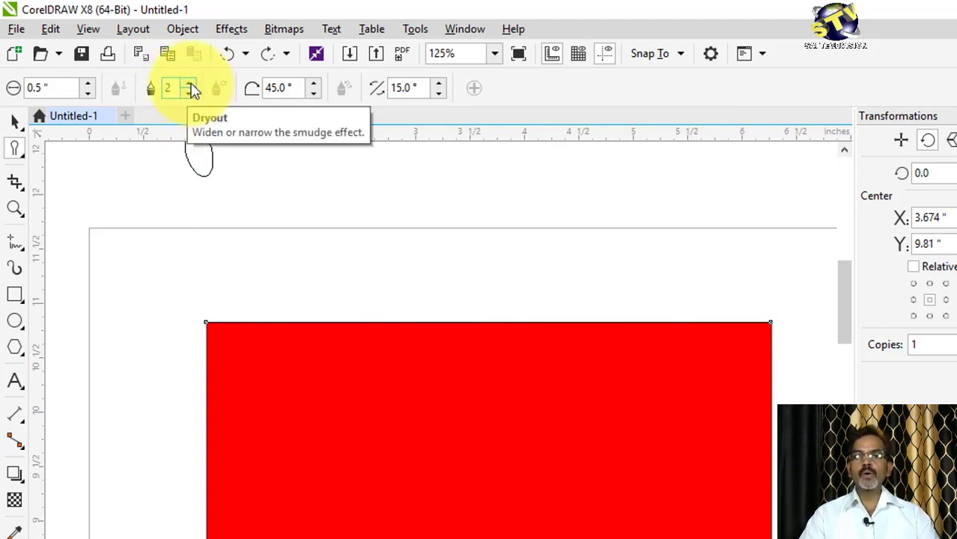
{"action": "left_click", "coordinate": [189, 84]}
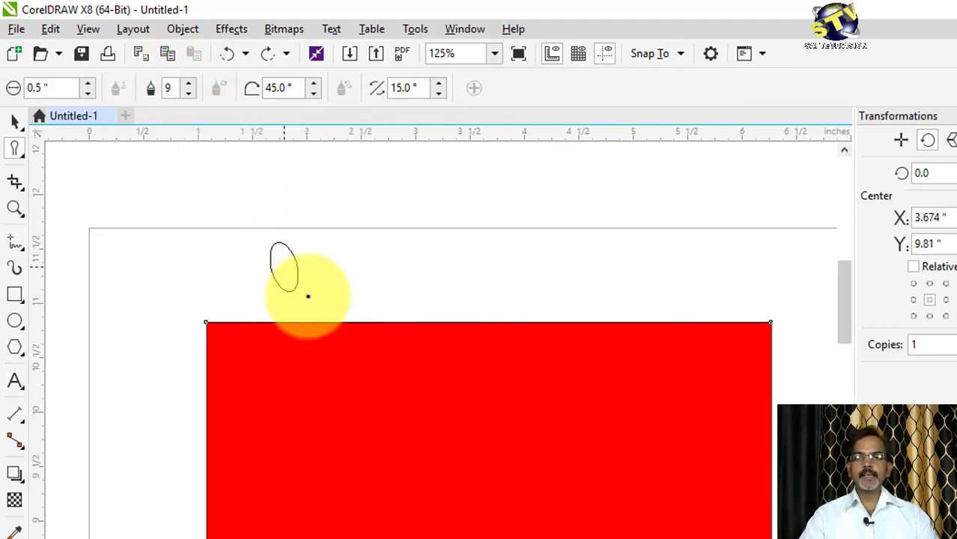
{"action": "left_click_drag", "start_coordinate": [258, 278], "coordinate": [278, 321]}
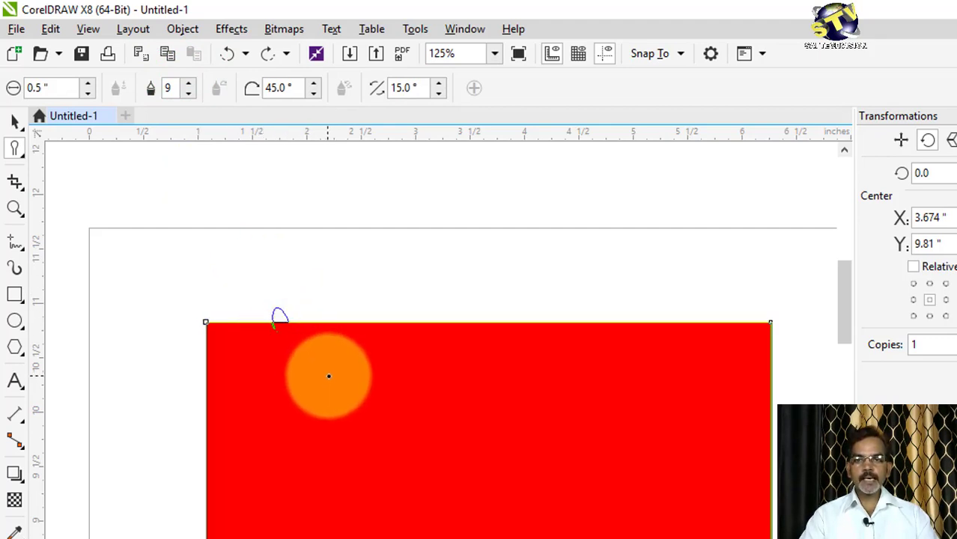
{"action": "left_click_drag", "start_coordinate": [330, 290], "coordinate": [349, 323]}
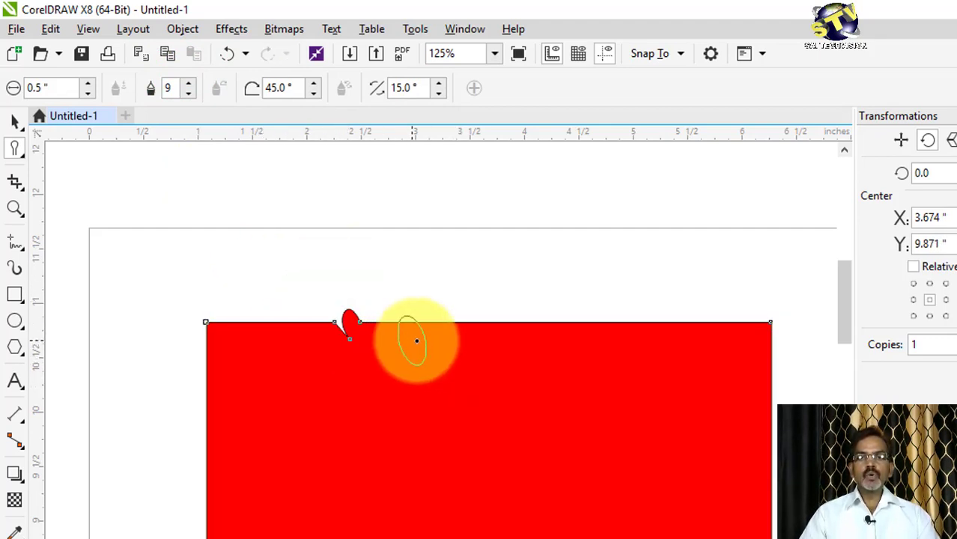
{"action": "left_click_drag", "start_coordinate": [428, 384], "coordinate": [473, 303]}
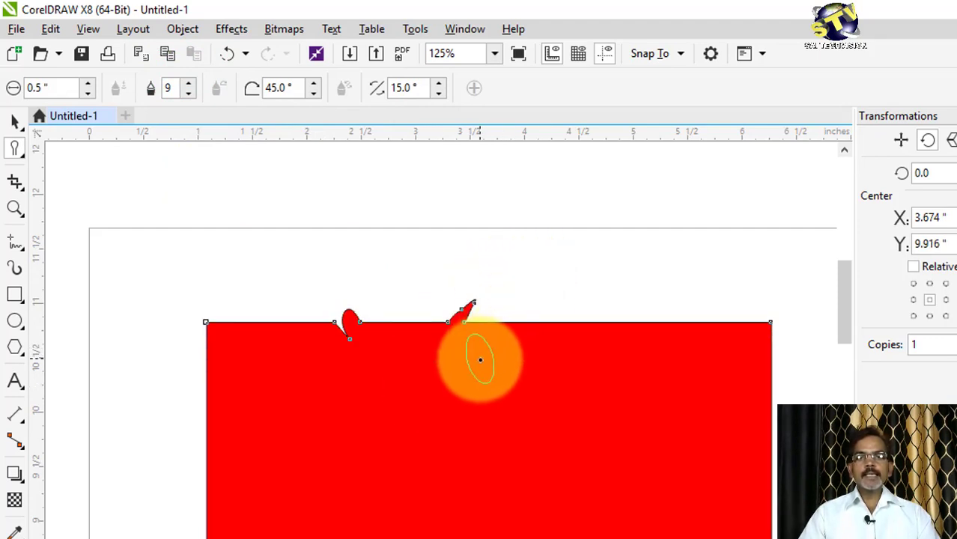
{"action": "mouse_move", "coordinate": [486, 378]}
{"action": "left_mouse_down"}
{"action": "mouse_move", "coordinate": [582, 271]}
{"action": "mouse_move", "coordinate": [600, 289]}
{"action": "mouse_move", "coordinate": [558, 384]}
{"action": "mouse_move", "coordinate": [481, 431]}
{"action": "left_mouse_up"}
{"action": "left_click_drag", "start_coordinate": [677, 292], "coordinate": [616, 406]}
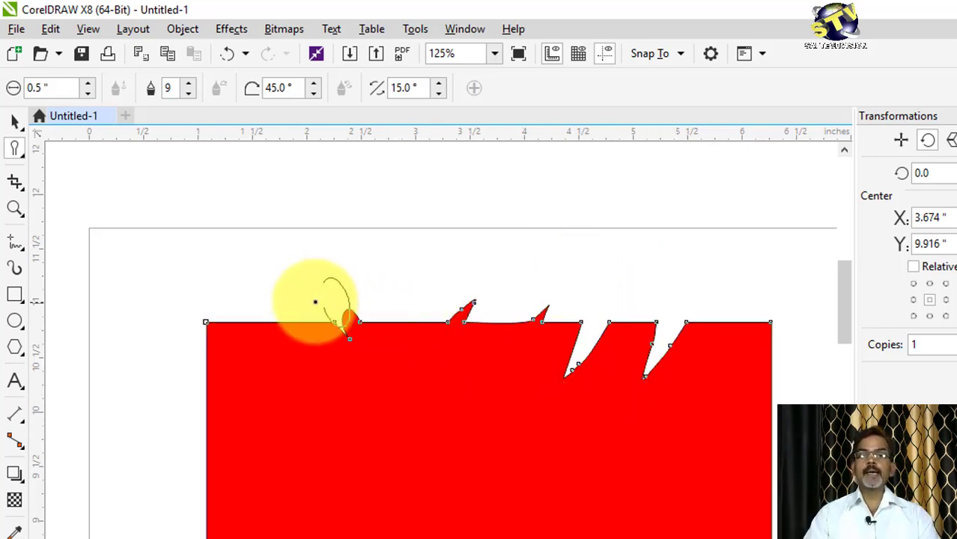
{"action": "mouse_move", "coordinate": [272, 289]}
{"action": "left_mouse_down"}
{"action": "mouse_move", "coordinate": [353, 434]}
{"action": "mouse_move", "coordinate": [250, 410]}
{"action": "mouse_move", "coordinate": [167, 411]}
{"action": "left_mouse_up"}
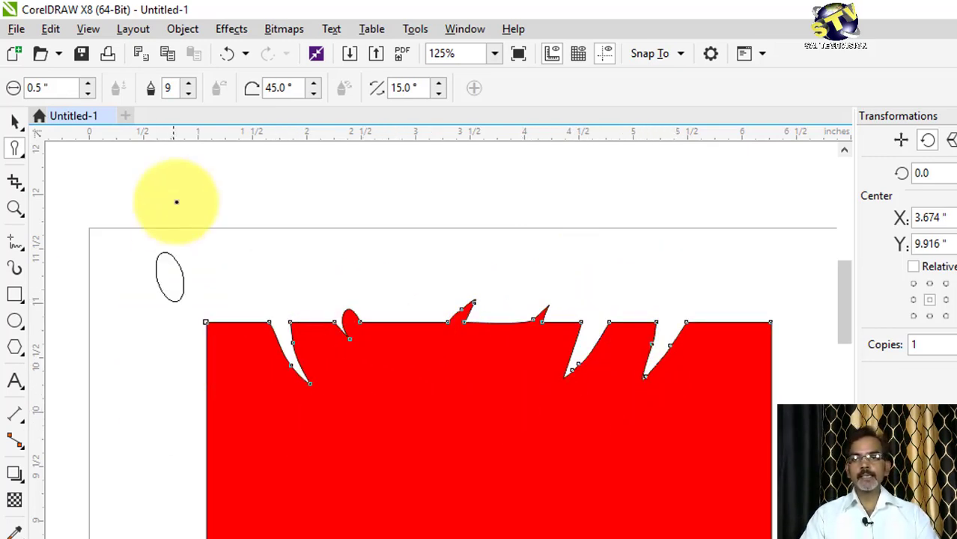
Step: Set the Smudge dryout to 4, try a long tapering channel inward from the rectangle's left edge, and undo all smudges
{"action": "left_click", "coordinate": [189, 95]}
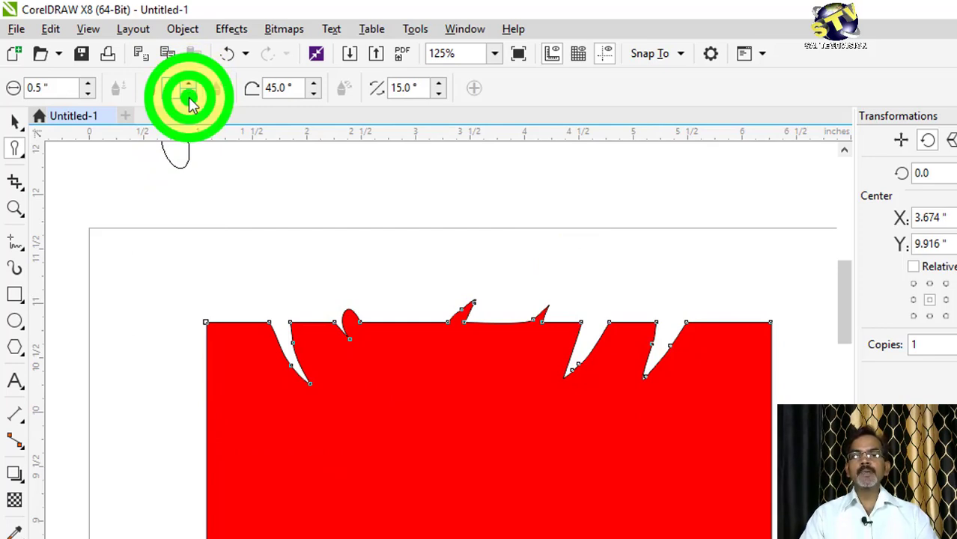
{"action": "mouse_move", "coordinate": [160, 428]}
{"action": "left_mouse_down"}
{"action": "mouse_move", "coordinate": [331, 449]}
{"action": "mouse_move", "coordinate": [577, 435]}
{"action": "left_mouse_up"}
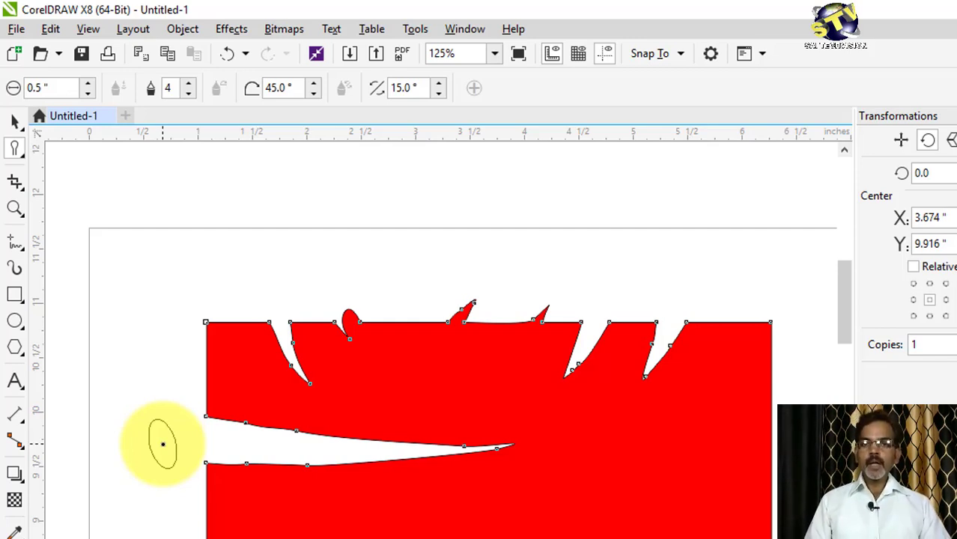
{"action": "key", "text": "ctrl+z"}
{"action": "key", "text": "ctrl+z"}
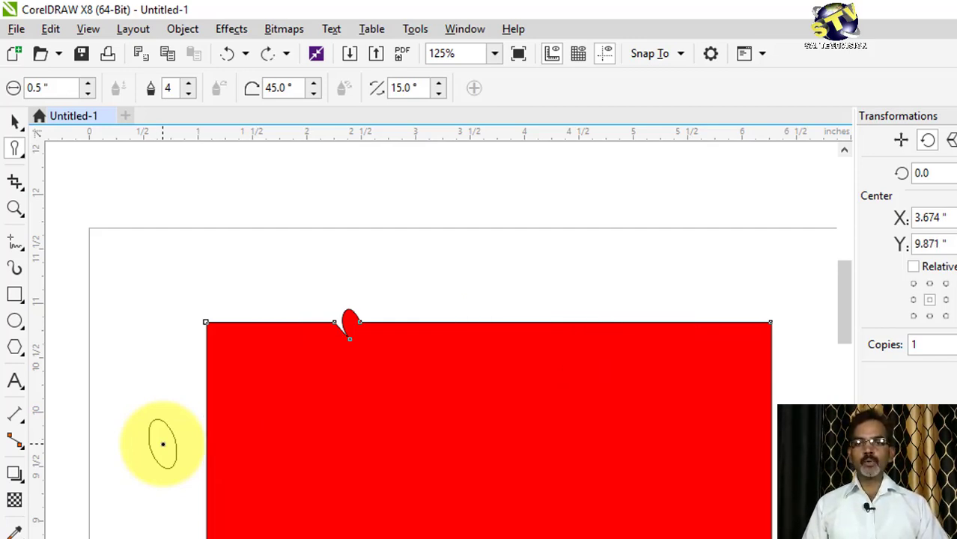
Step: Switch to the Roughen tool and roughen two spots on the rectangle's top edge with spike frequency 1
{"action": "left_click", "coordinate": [21, 158]}
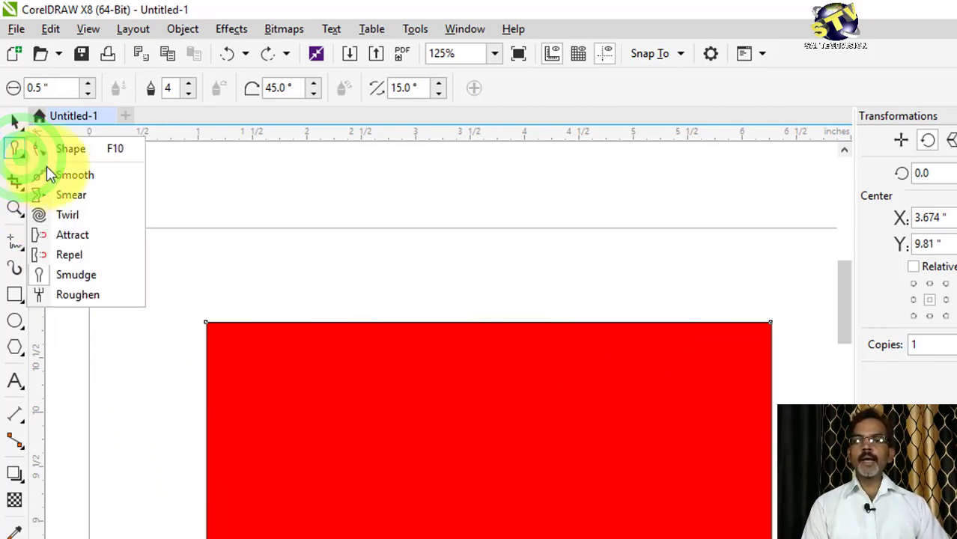
{"action": "left_click", "coordinate": [78, 297]}
{"action": "scroll", "coordinate": [323, 327], "scroll_direction": "up", "scroll_amount": 2}
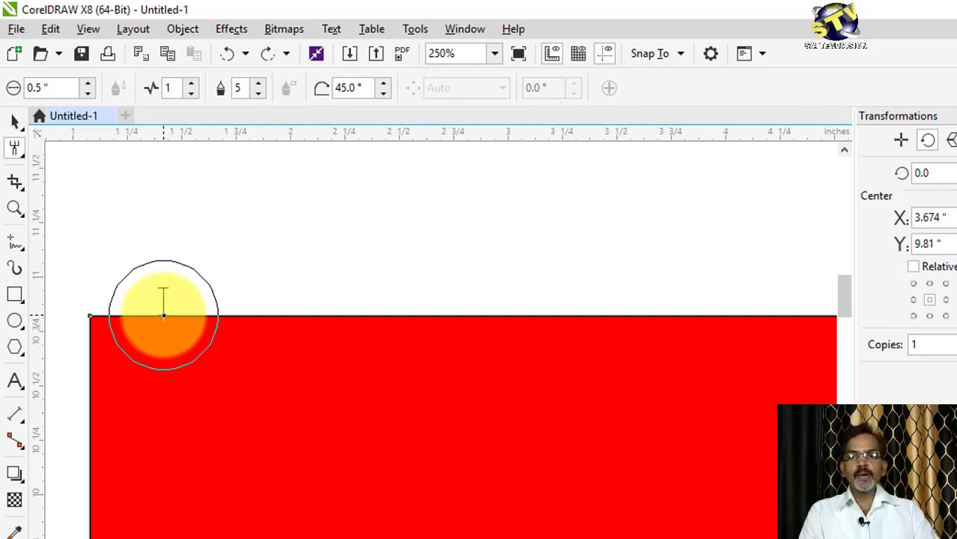
{"action": "left_click_drag", "start_coordinate": [164, 314], "coordinate": [316, 278]}
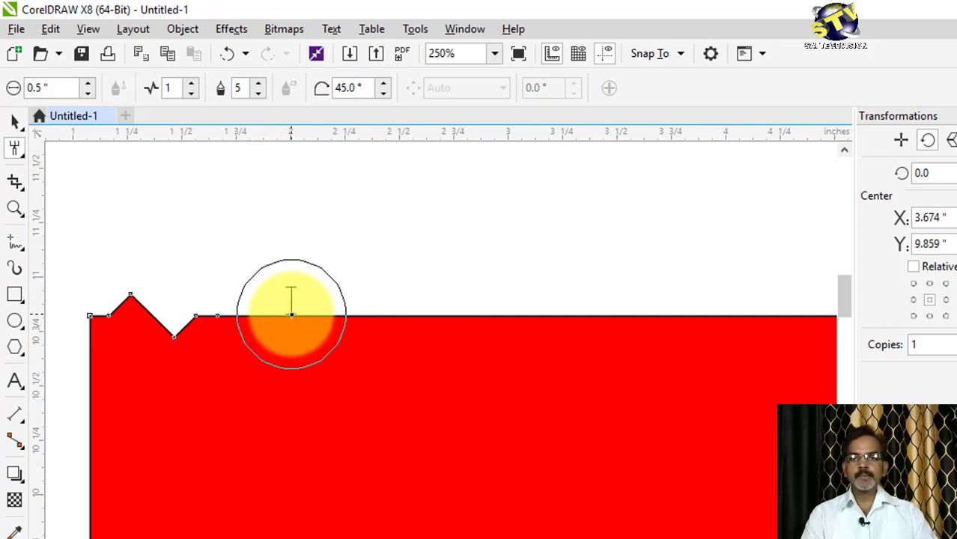
{"action": "mouse_move", "coordinate": [292, 314]}
{"action": "left_mouse_down"}
{"action": "mouse_move", "coordinate": [361, 285]}
{"action": "mouse_move", "coordinate": [421, 269]}
{"action": "left_mouse_up"}
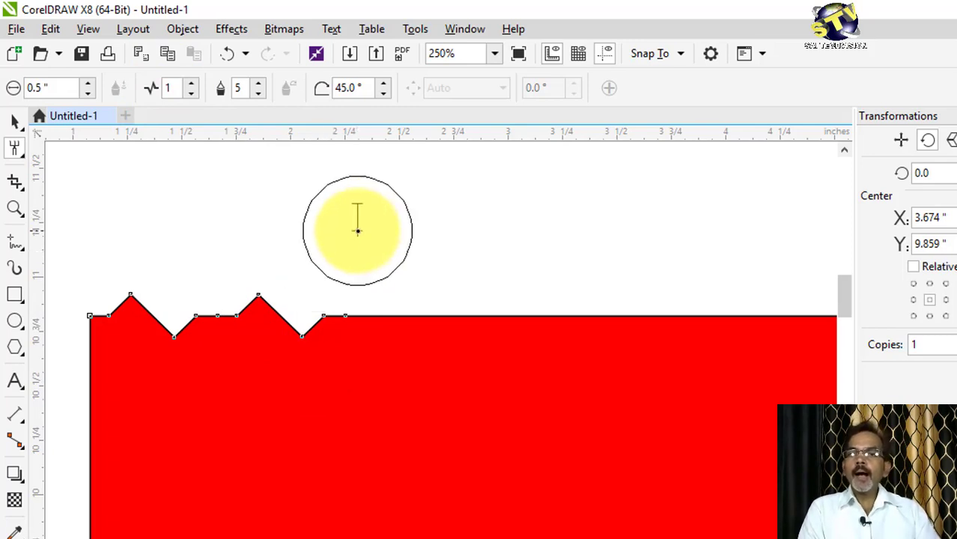
Step: Try roughening the top edge with spike frequencies 2 and 4, and undo all the roughened spots
{"action": "left_click", "coordinate": [192, 83]}
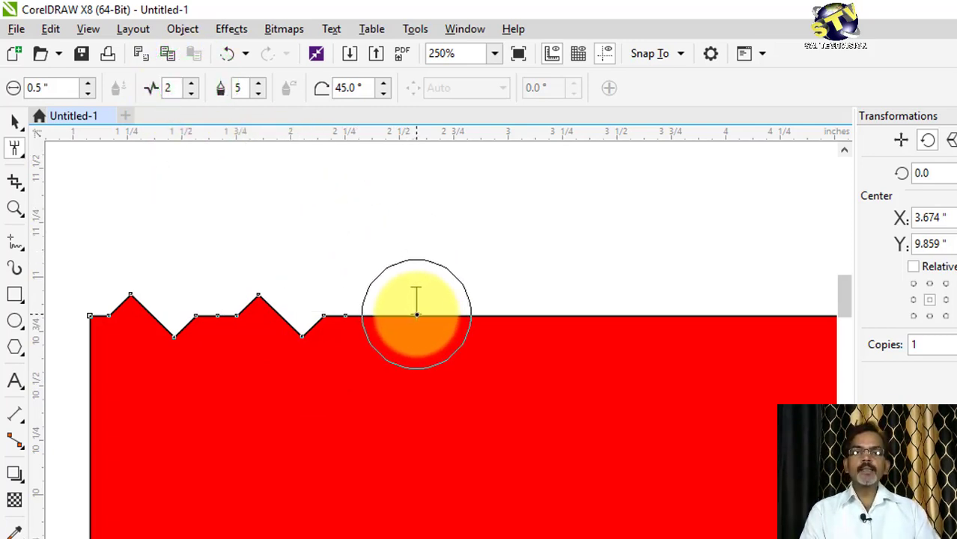
{"action": "left_click", "coordinate": [417, 315]}
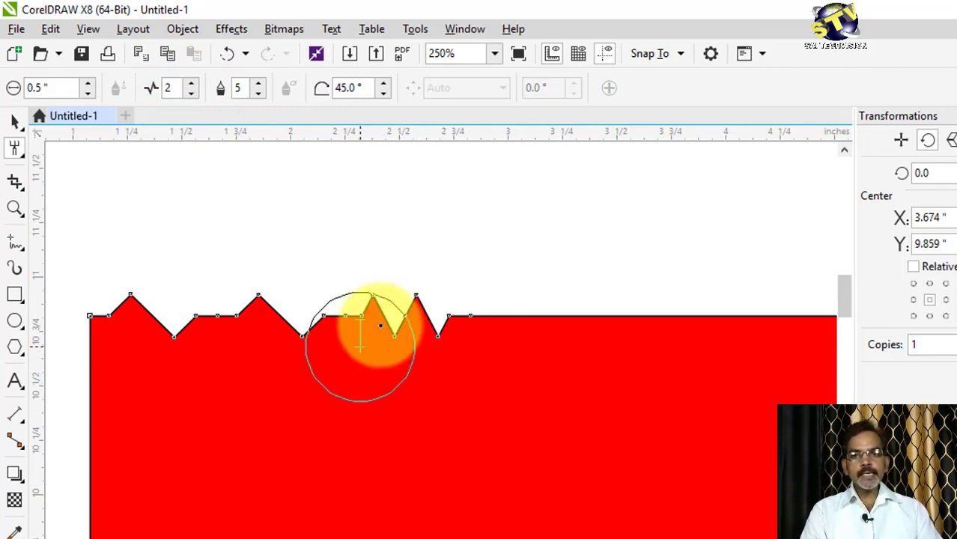
{"action": "left_click", "coordinate": [191, 84]}
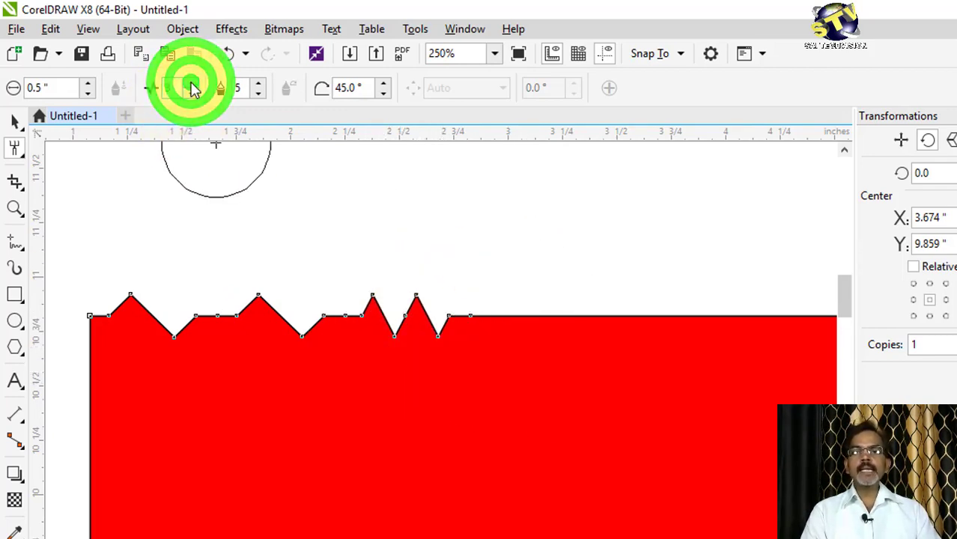
{"action": "left_click", "coordinate": [191, 84]}
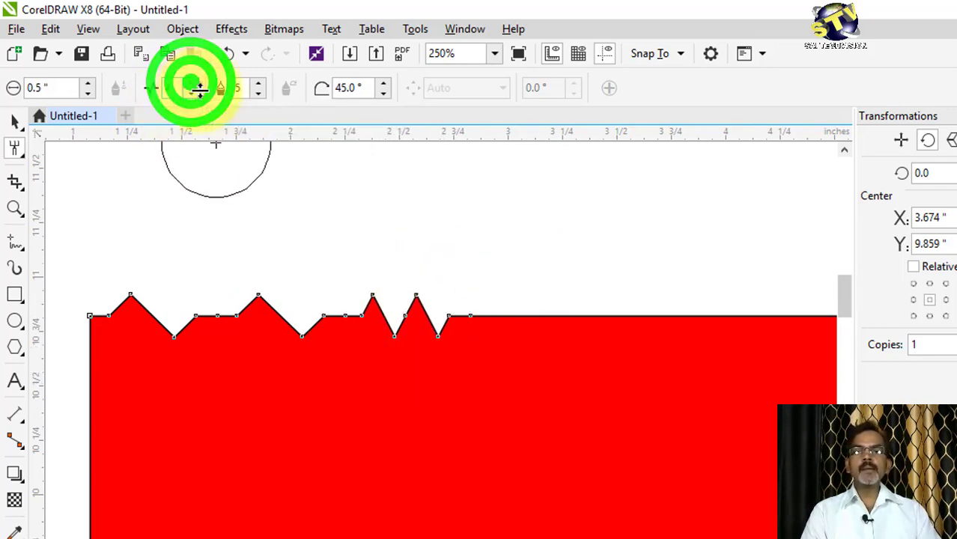
{"action": "left_click", "coordinate": [522, 316]}
{"action": "mouse_move", "coordinate": [522, 316]}
{"action": "left_mouse_down"}
{"action": "mouse_move", "coordinate": [567, 310]}
{"action": "mouse_move", "coordinate": [564, 271]}
{"action": "mouse_move", "coordinate": [555, 275]}
{"action": "left_mouse_up"}
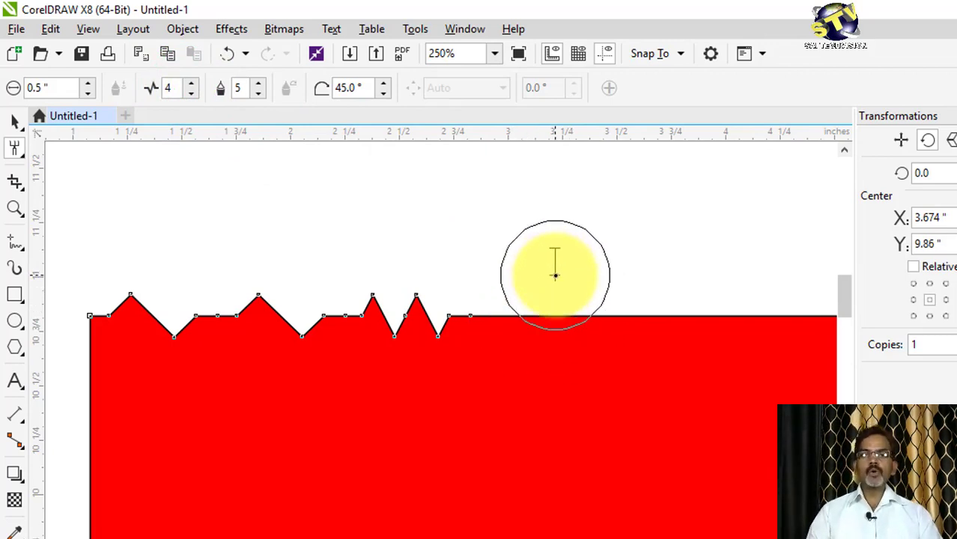
{"action": "key", "text": "ctrl+z"}
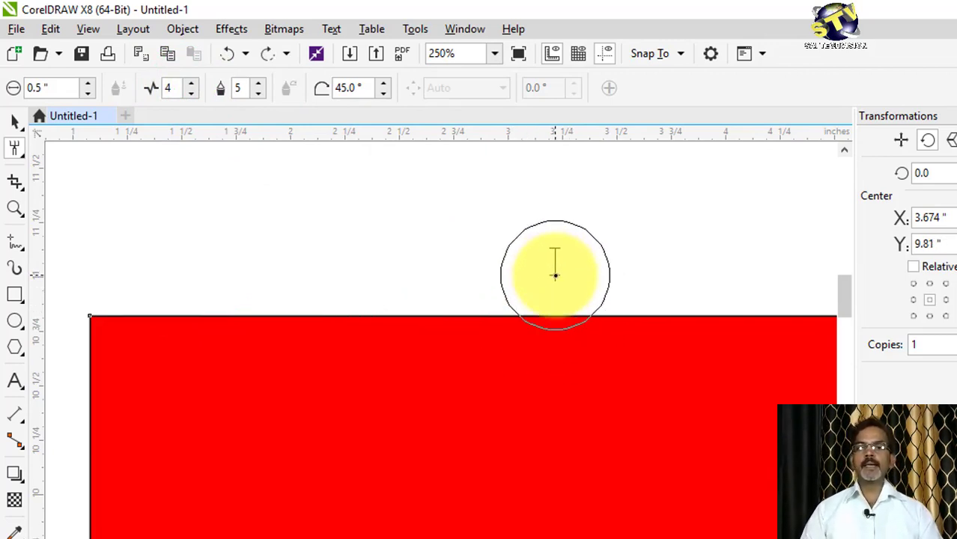
Step: Set the Roughen spike frequency to 3, try it near the left end of the top edge, and undo the spikes
{"action": "left_click", "coordinate": [193, 93]}
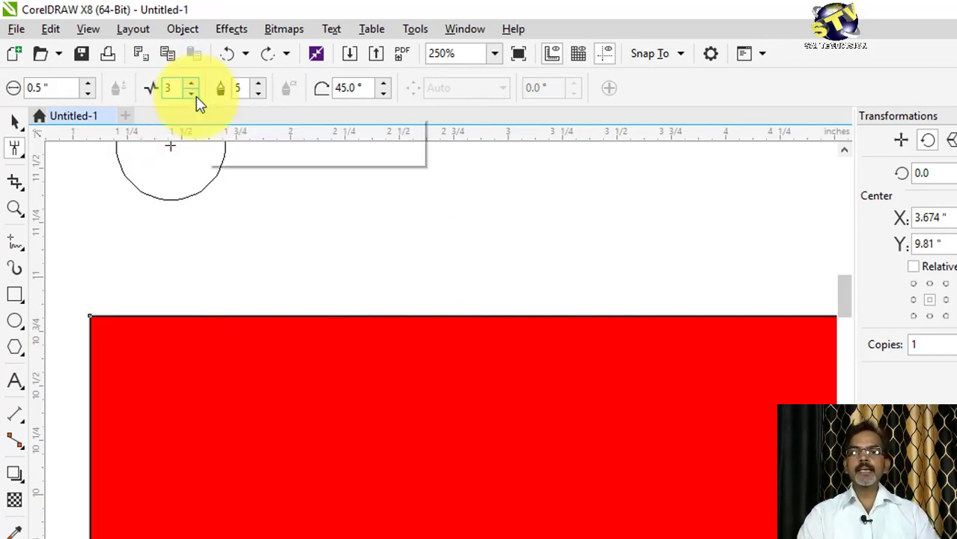
{"action": "mouse_move", "coordinate": [157, 320]}
{"action": "left_mouse_down"}
{"action": "mouse_move", "coordinate": [149, 310]}
{"action": "mouse_move", "coordinate": [227, 315]}
{"action": "left_mouse_up"}
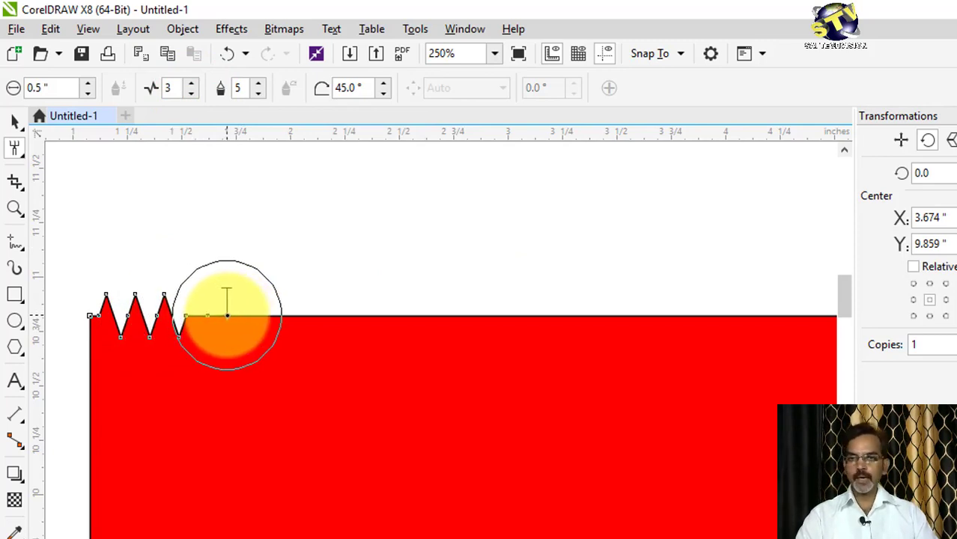
{"action": "key", "text": "ctrl+z"}
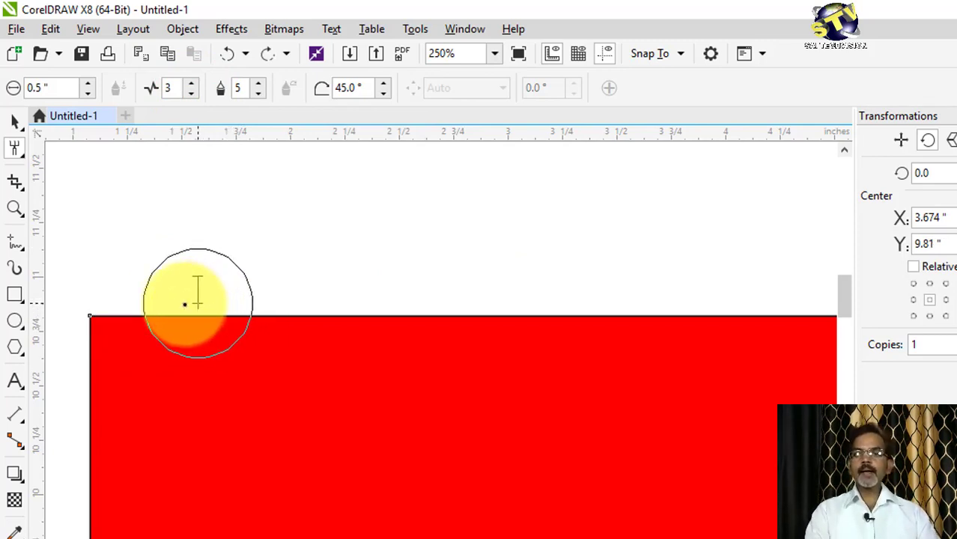
Step: Try roughening a long row of spikes along the rectangle's top edge with dryout 5, and undo it
{"action": "left_click", "coordinate": [146, 316]}
{"action": "left_click_drag", "start_coordinate": [146, 316], "coordinate": [686, 312]}
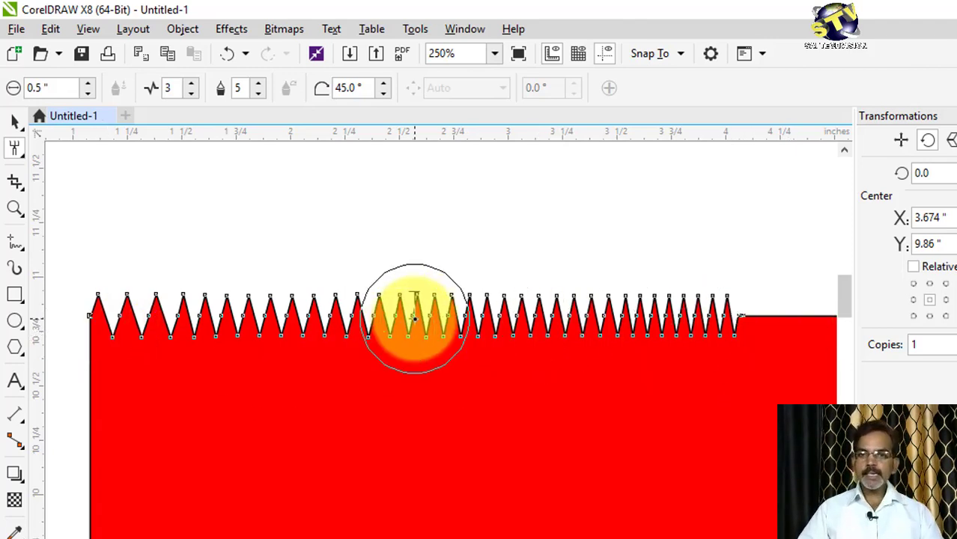
{"action": "key", "text": "ctrl+z"}
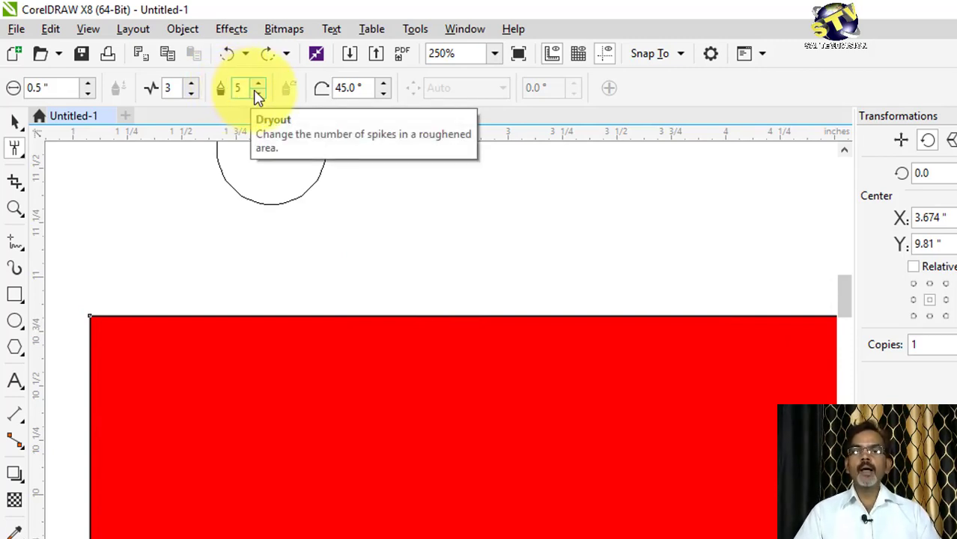
Step: Set the Roughen dryout to 0 and roughen about 2.8 inches of the rectangle's top edge into an evenly spaced row of spikes
{"action": "double_click", "coordinate": [240, 87]}
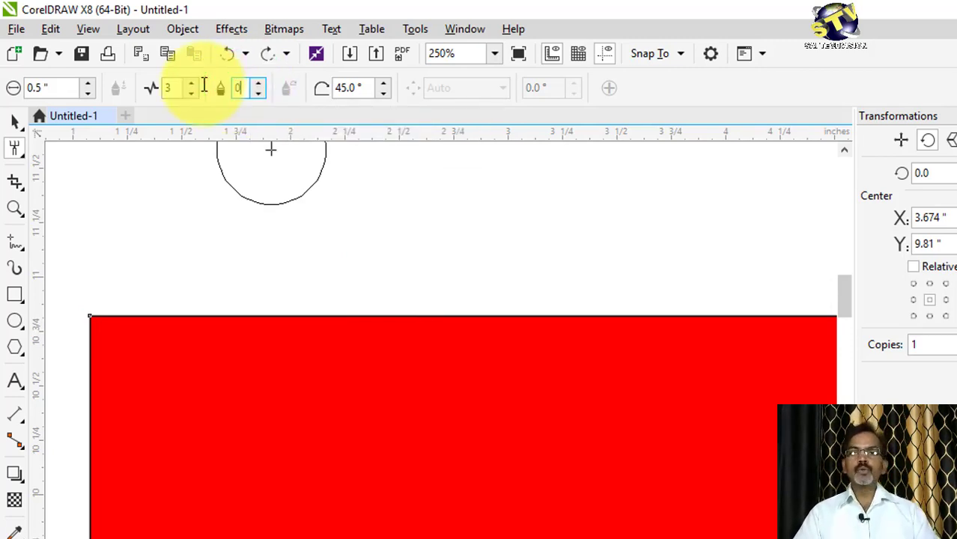
{"action": "left_click", "coordinate": [135, 191]}
{"action": "left_click", "coordinate": [124, 316]}
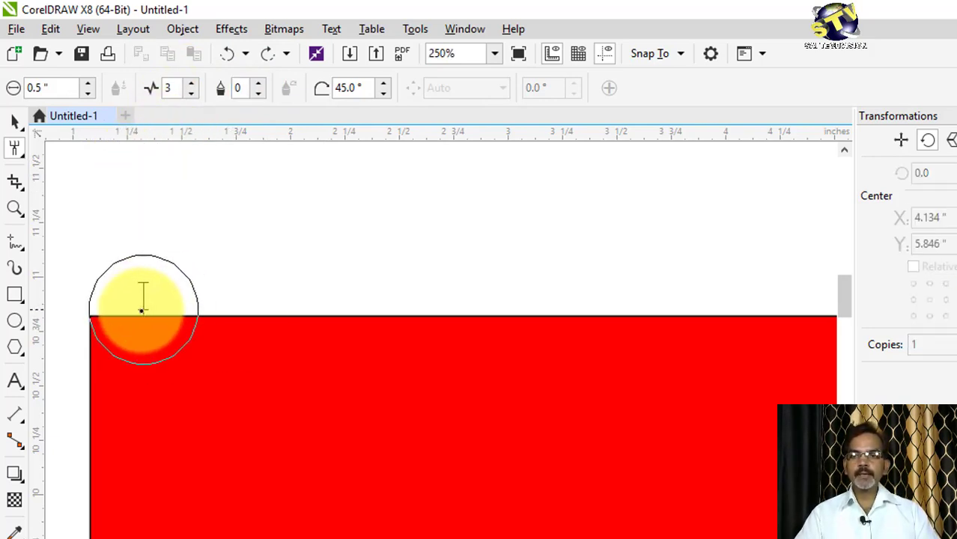
{"action": "left_click_drag", "start_coordinate": [143, 310], "coordinate": [224, 292]}
{"action": "key", "text": "ctrl+z"}
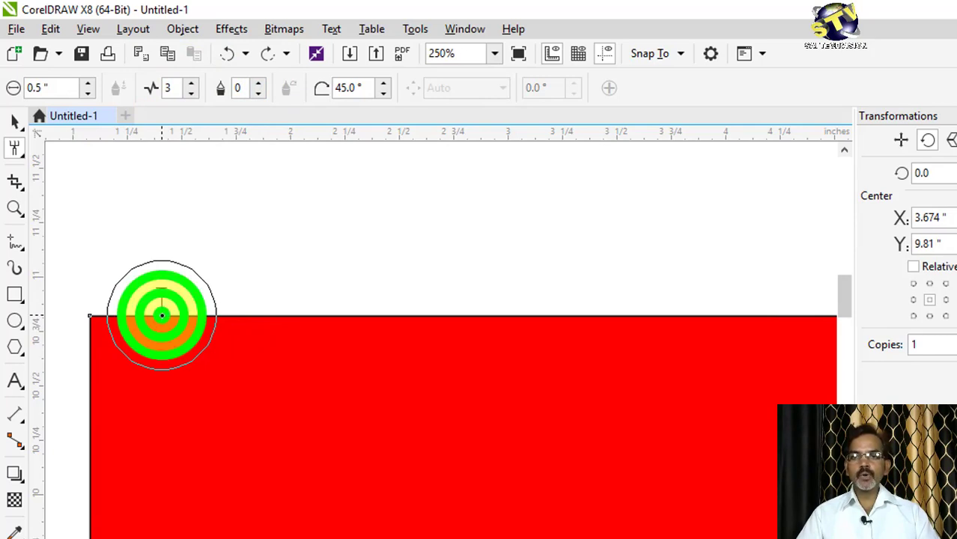
{"action": "left_click", "coordinate": [162, 315]}
{"action": "mouse_move", "coordinate": [162, 315]}
{"action": "left_mouse_down"}
{"action": "mouse_move", "coordinate": [330, 324]}
{"action": "mouse_move", "coordinate": [697, 314]}
{"action": "left_mouse_up"}
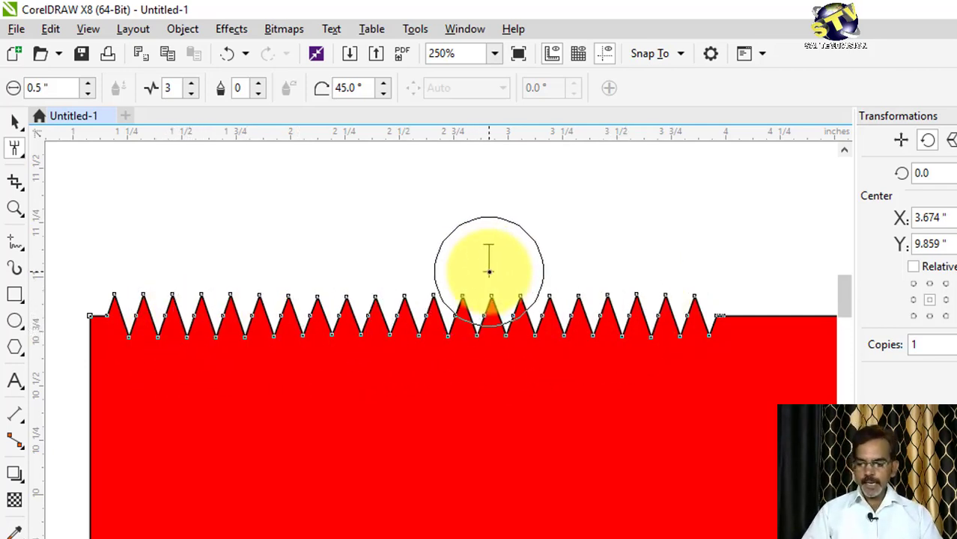
Step: Undo the evenly spaced spikes, try roughening nearly the whole visible top edge with dryout 8, and undo that row too
{"action": "key", "text": "ctrl+z"}
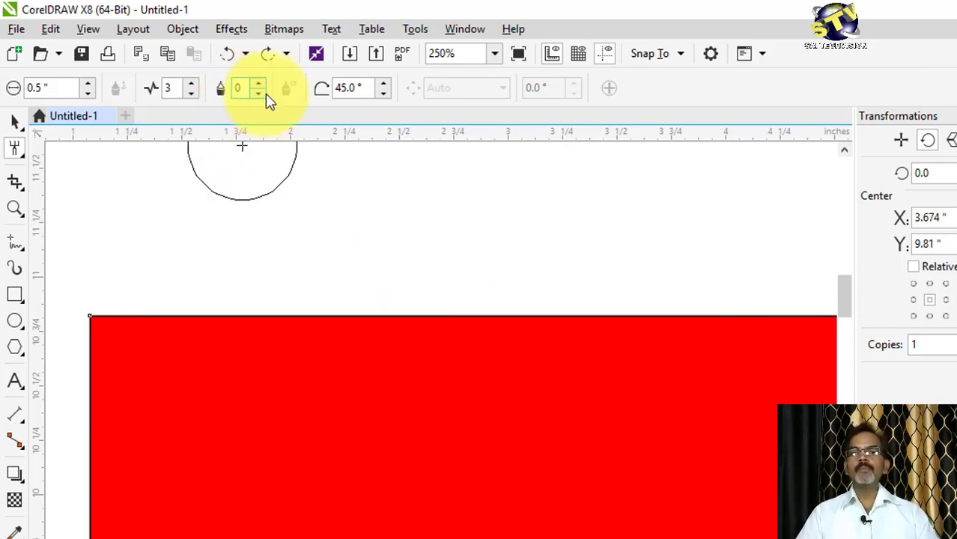
{"action": "left_click", "coordinate": [262, 89]}
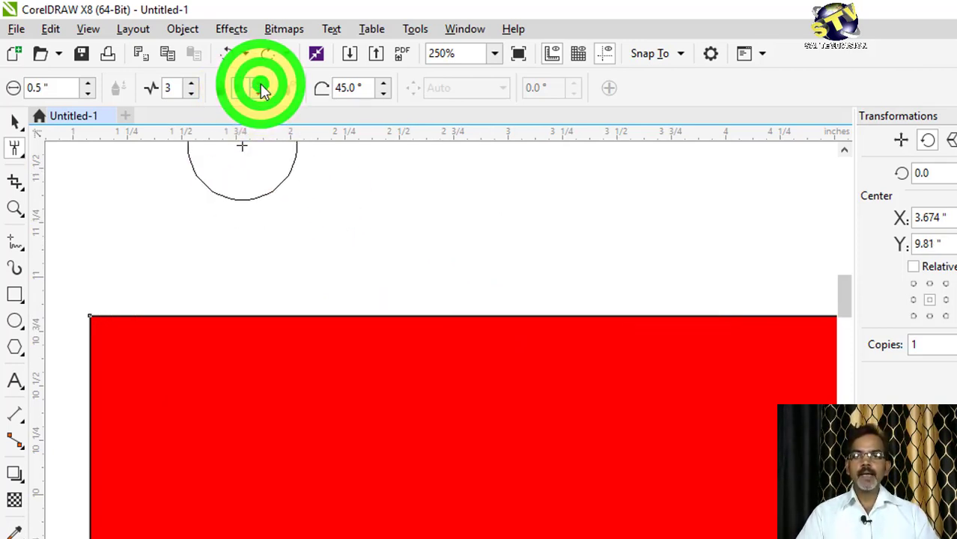
{"action": "left_click", "coordinate": [141, 315]}
{"action": "left_click_drag", "start_coordinate": [142, 311], "coordinate": [742, 301]}
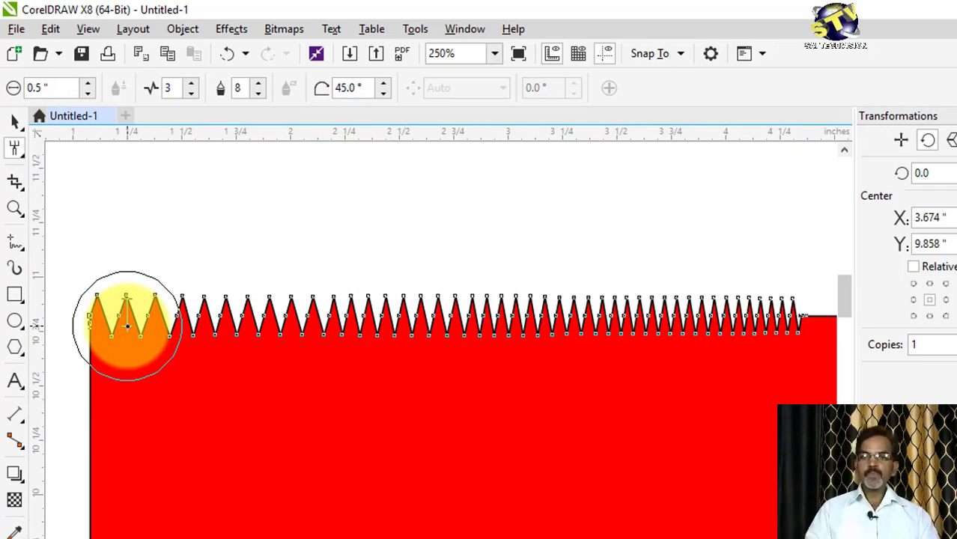
{"action": "key", "text": "ctrl+z"}
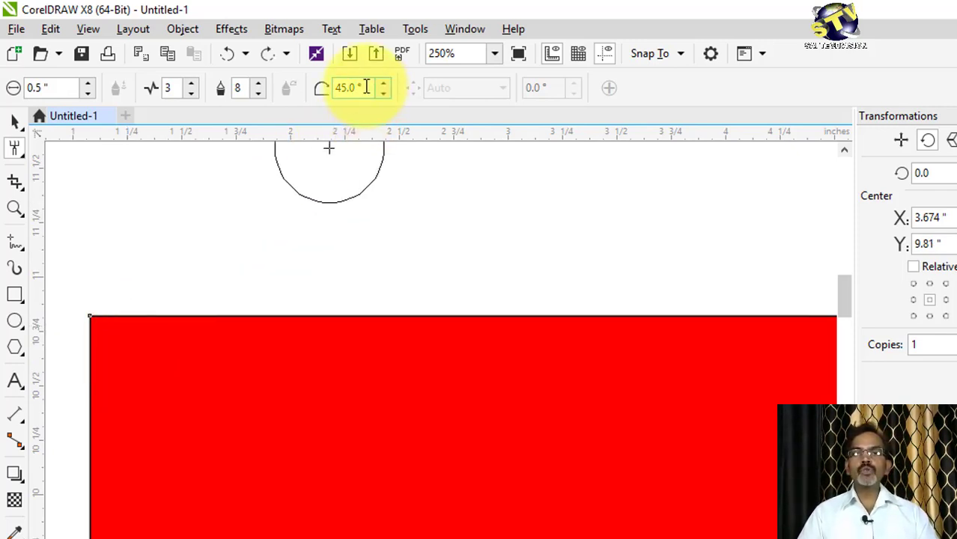
{"action": "left_click", "coordinate": [295, 360]}
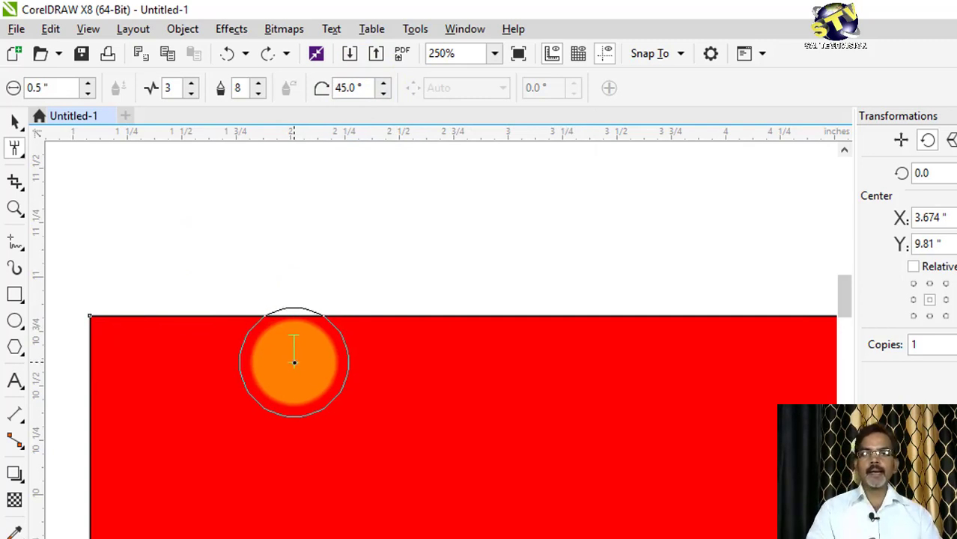
Step: Set the Roughen dryout to 0 and the tilt to 60°
{"action": "double_click", "coordinate": [244, 90]}
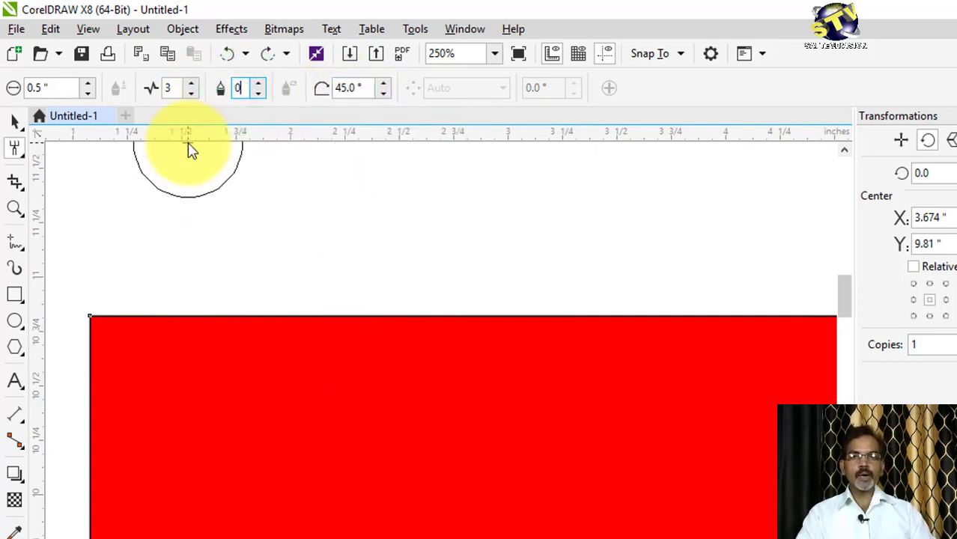
{"action": "double_click", "coordinate": [364, 87]}
{"action": "type", "text": "60"}
{"action": "key", "text": "Return"}
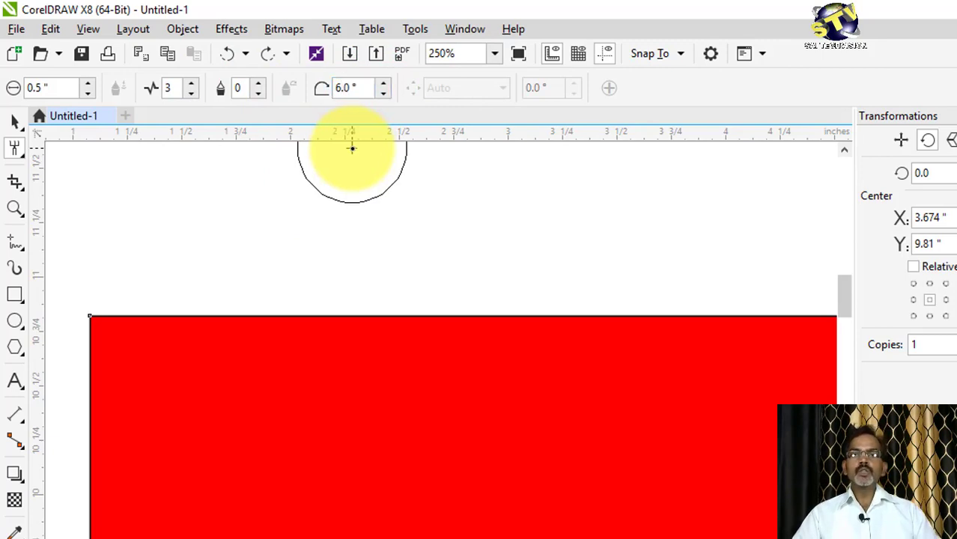
{"action": "double_click", "coordinate": [366, 88]}
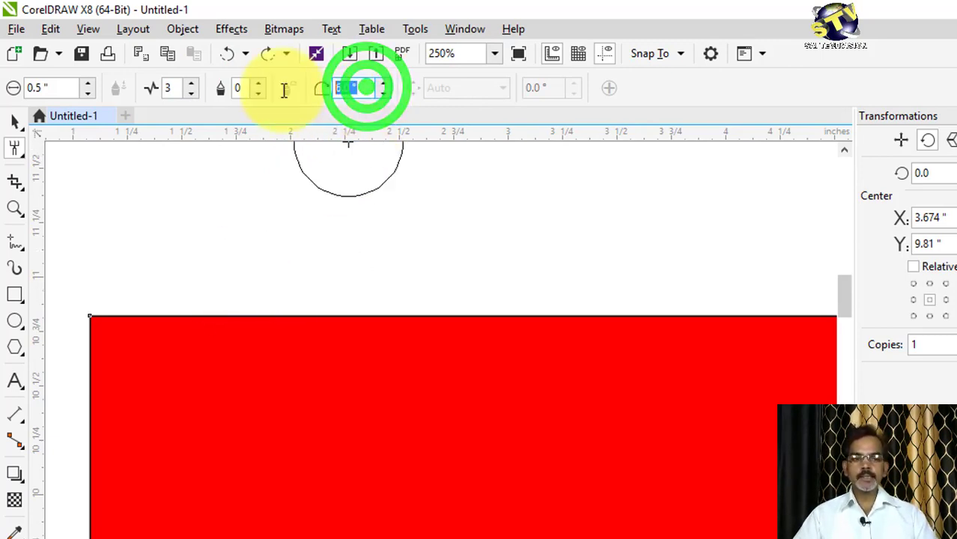
{"action": "type", "text": "60"}
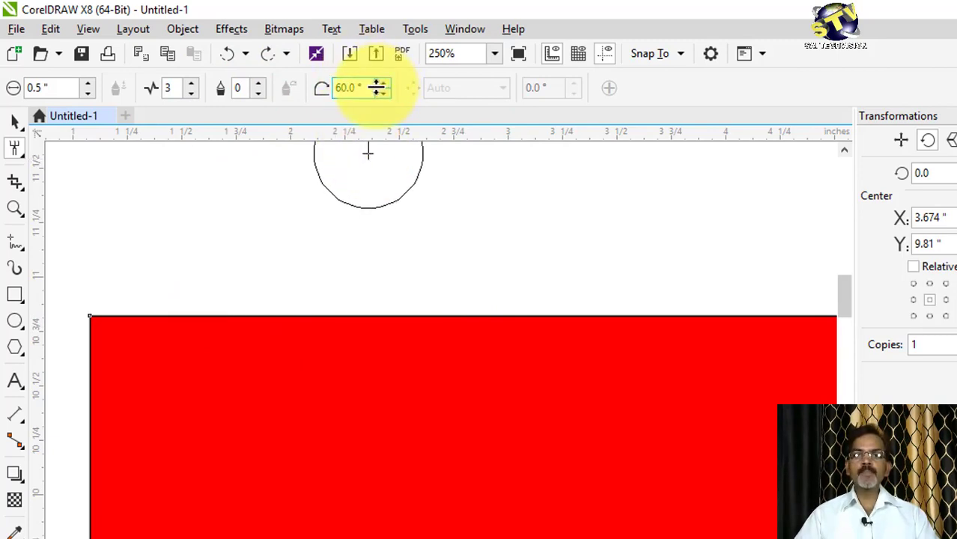
Step: Set the Roughen tilt to 45° and roughen three spikes at the left end of the rectangle's top edge
{"action": "double_click", "coordinate": [368, 86]}
{"action": "type", "text": "45"}
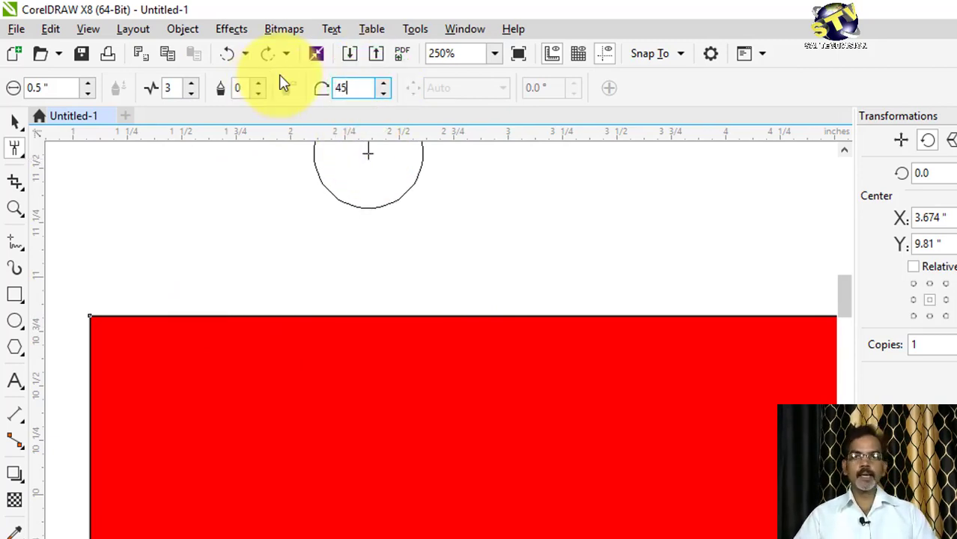
{"action": "key", "text": "Return"}
{"action": "mouse_move", "coordinate": [143, 314]}
{"action": "left_mouse_down"}
{"action": "mouse_move", "coordinate": [146, 302]}
{"action": "mouse_move", "coordinate": [154, 311]}
{"action": "left_mouse_up"}
Step: Set the Roughen tilt to 60° and roughen a second spot of three spikes just right of the first
{"action": "double_click", "coordinate": [367, 88]}
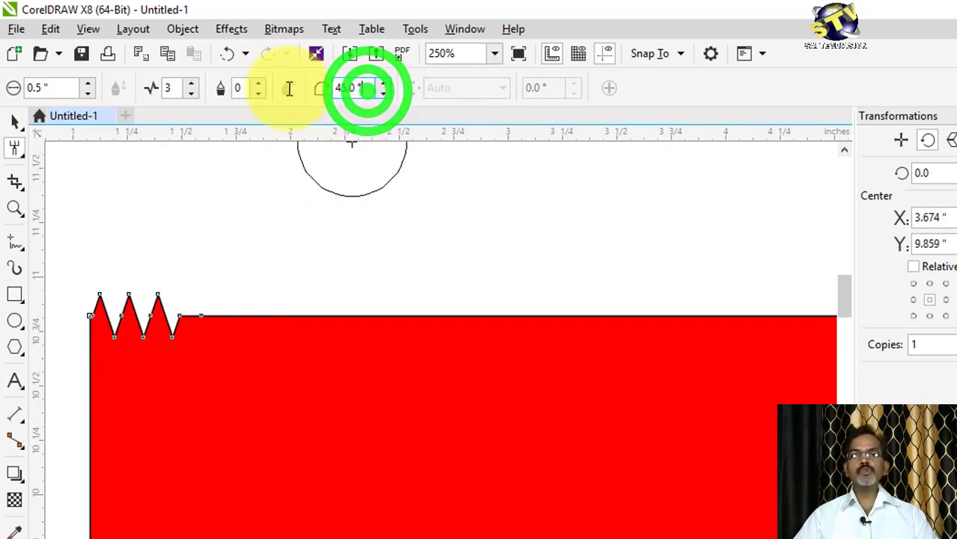
{"action": "type", "text": "60"}
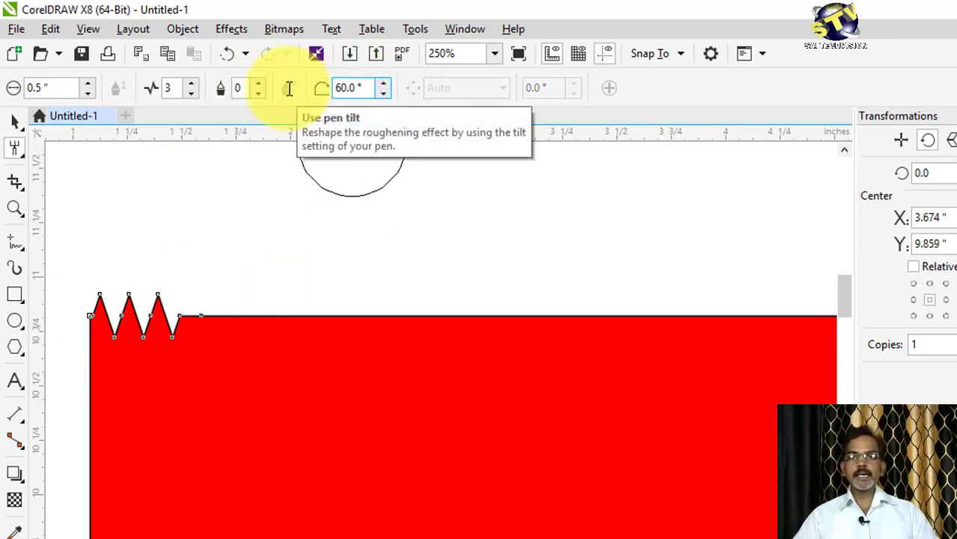
{"action": "left_click", "coordinate": [248, 306]}
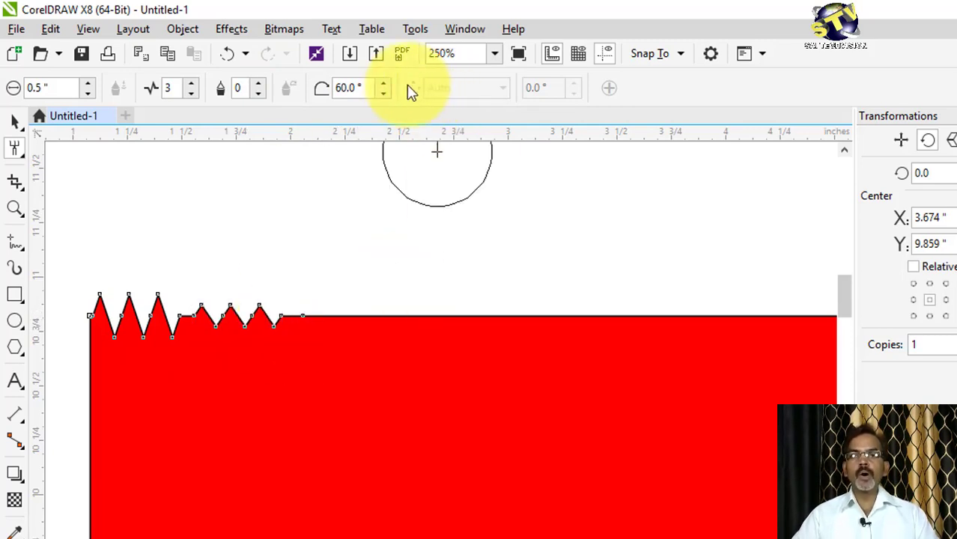
Step: Set the Roughen tilt to 20° and roughen a third spot plus a longer row of spikes farther right along the top edge
{"action": "left_click", "coordinate": [370, 87]}
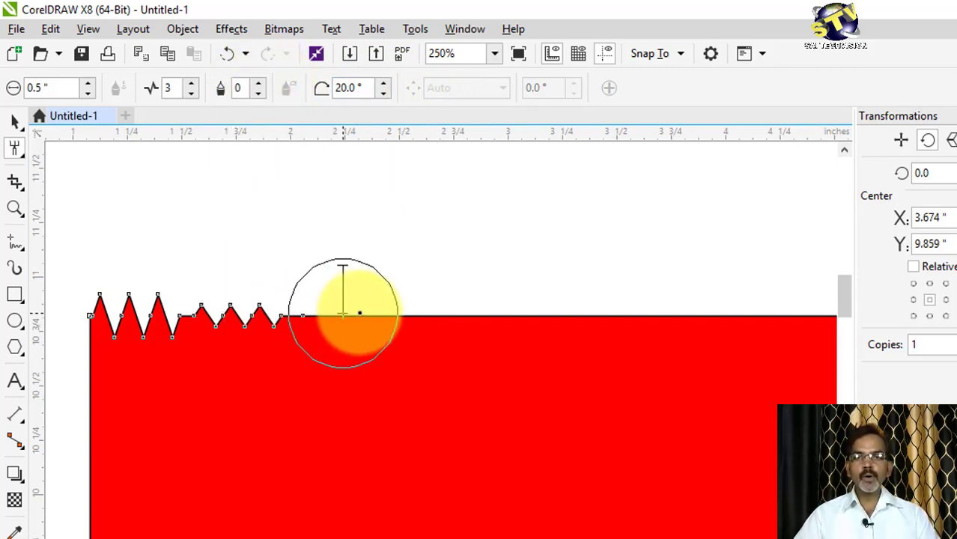
{"action": "left_click", "coordinate": [363, 314]}
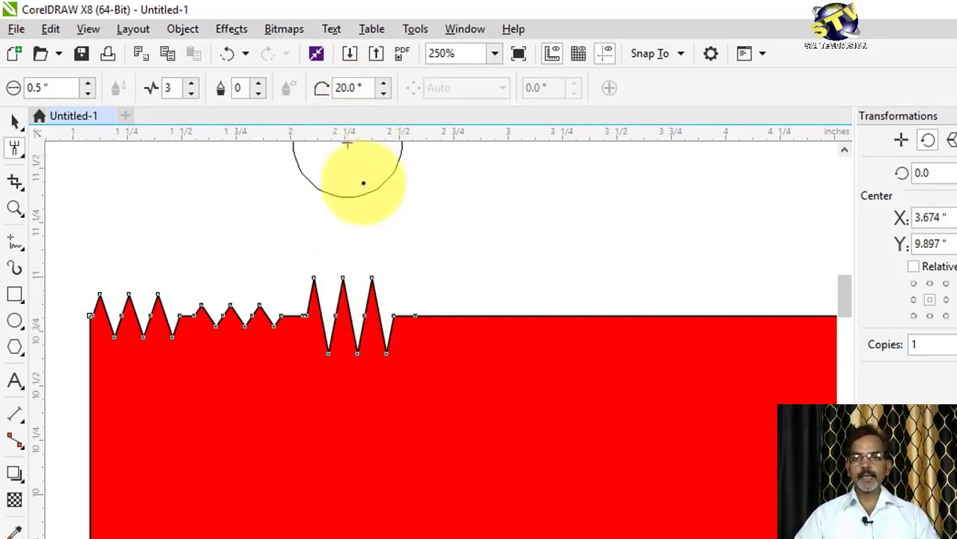
{"action": "left_click_drag", "start_coordinate": [444, 314], "coordinate": [626, 314]}
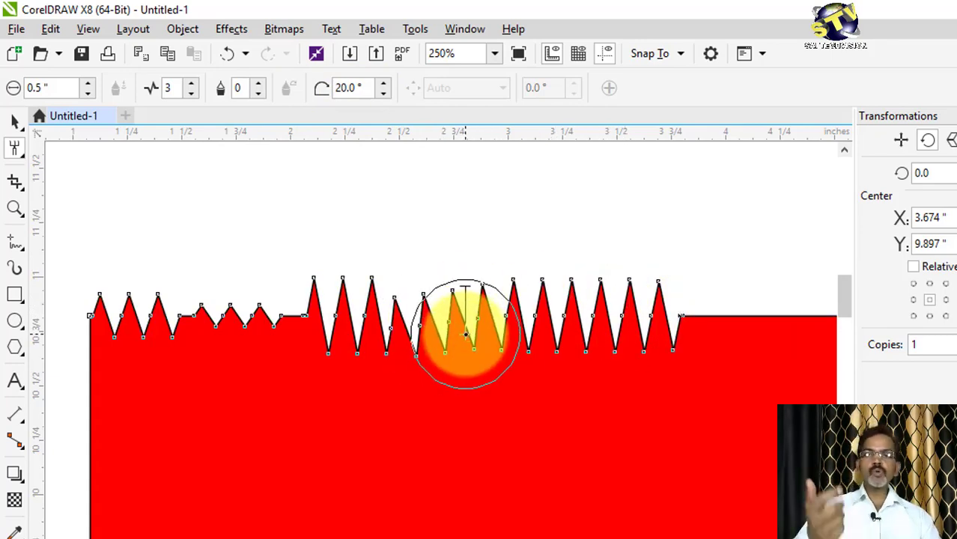
Step: Undo all the tilt-test spikes along the rectangle's top edge
{"action": "left_click", "coordinate": [64, 90]}
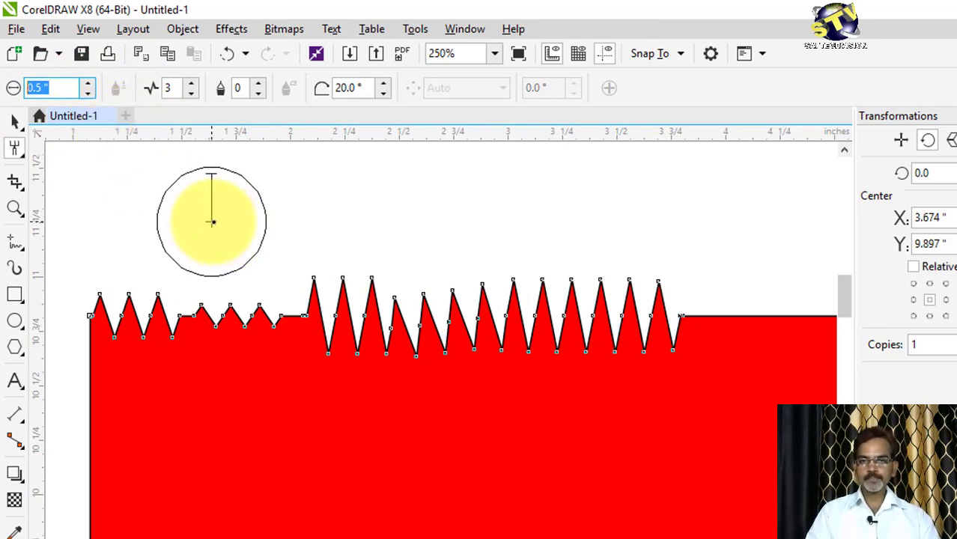
{"action": "left_click", "coordinate": [213, 218]}
{"action": "key", "text": "ctrl+z"}
{"action": "key", "text": "ctrl+z"}
{"action": "key", "text": "ctrl+z"}
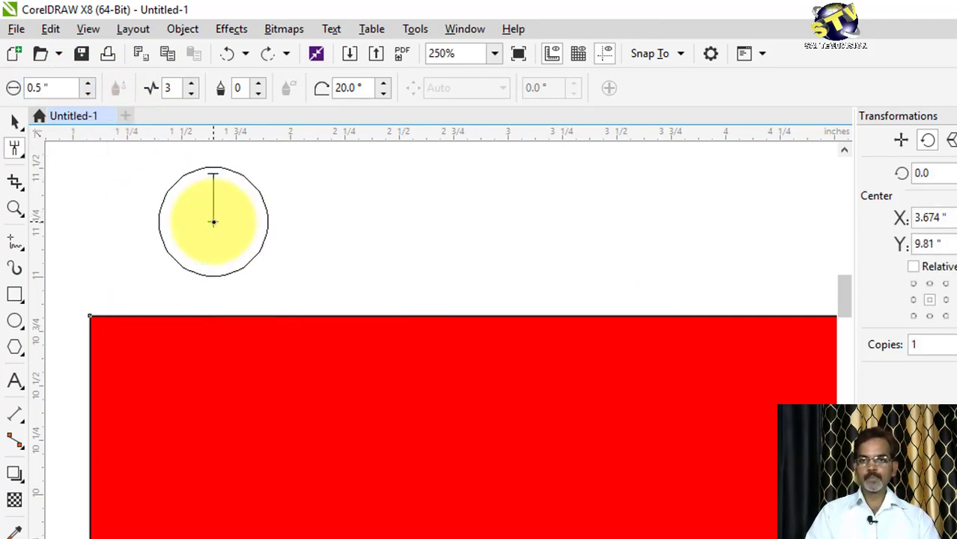
Step: Set the Roughen nib size to 1.0 inch and move the rectangle slightly up and right, to about X 3.686, Y 9.823 inches
{"action": "left_click", "coordinate": [66, 89]}
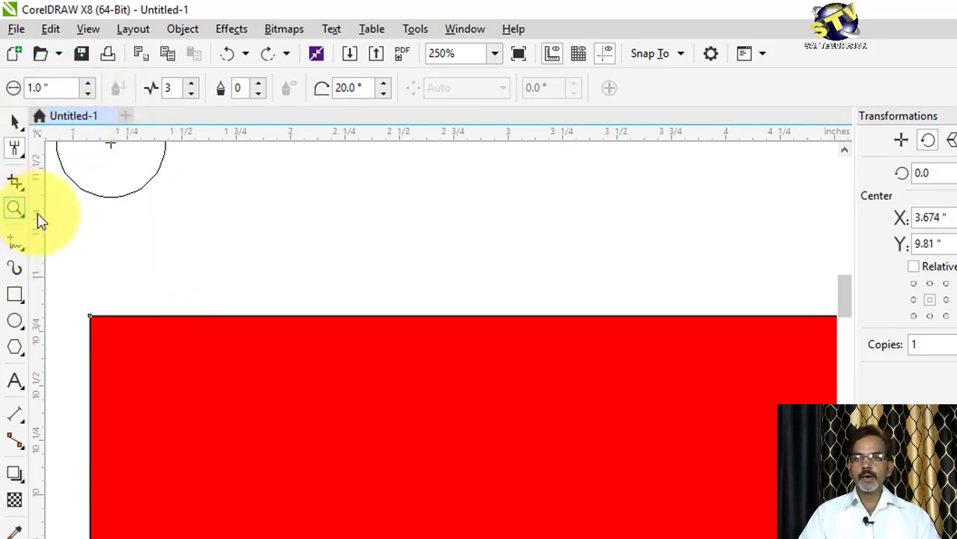
{"action": "left_click", "coordinate": [15, 124]}
{"action": "left_click", "coordinate": [132, 377]}
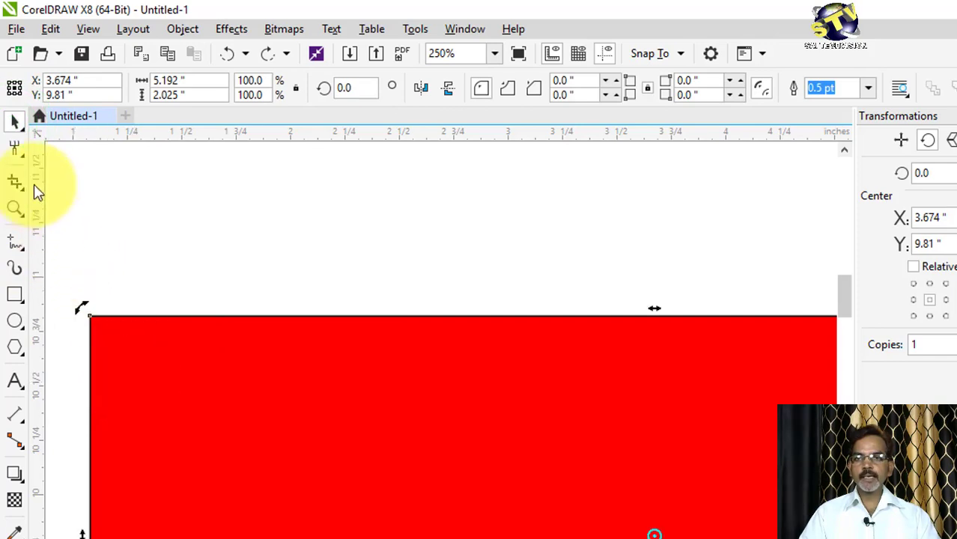
{"action": "left_click_drag", "start_coordinate": [154, 413], "coordinate": [157, 410]}
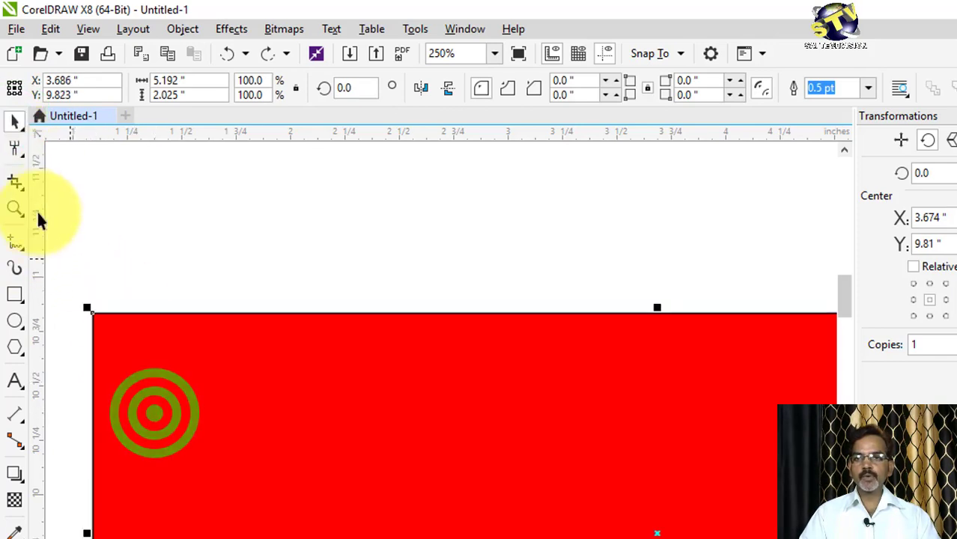
Step: Roughen three spikes near the top edge's left end with the 1-inch nib, try a long stroke overlapping them, and undo that stroke
{"action": "left_click", "coordinate": [15, 148]}
{"action": "left_click_drag", "start_coordinate": [230, 316], "coordinate": [319, 372]}
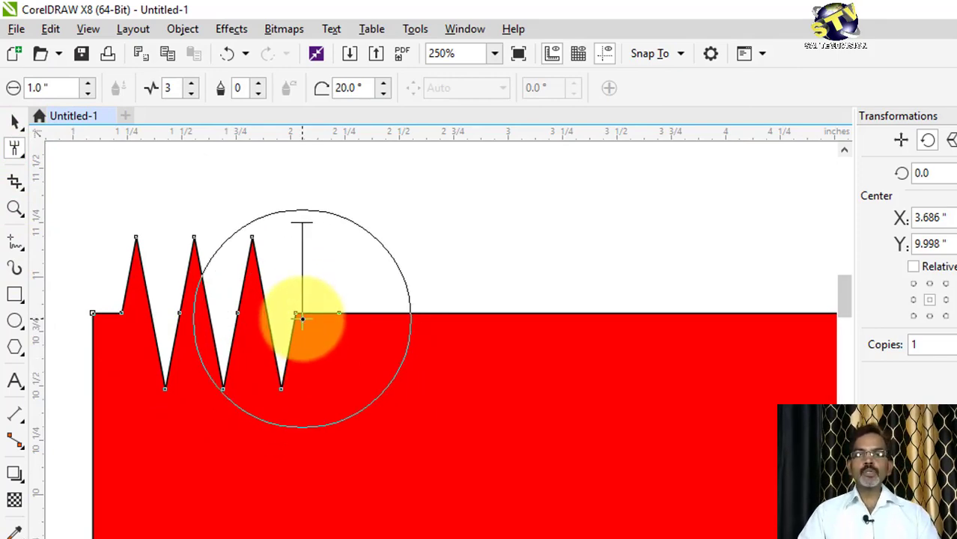
{"action": "left_click_drag", "start_coordinate": [301, 316], "coordinate": [624, 303]}
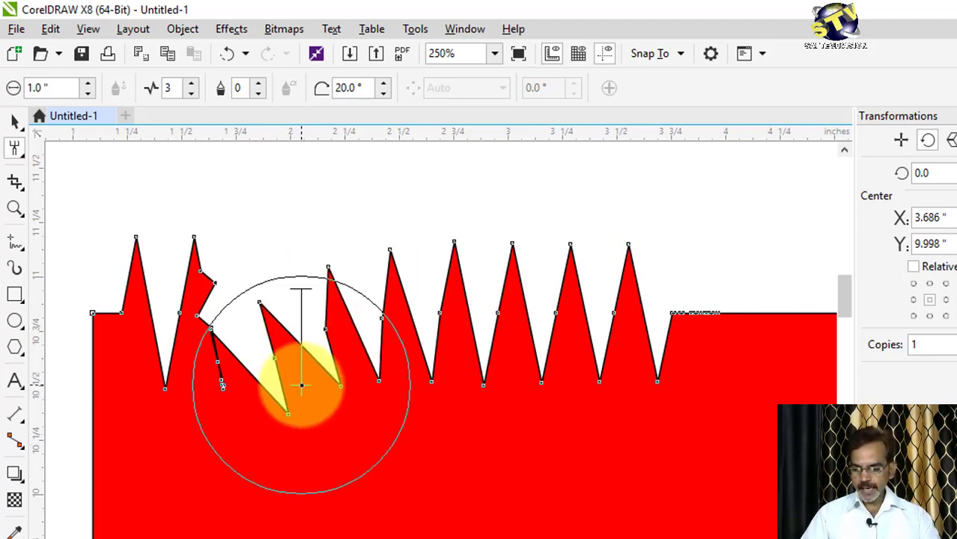
{"action": "key", "text": "ctrl+z"}
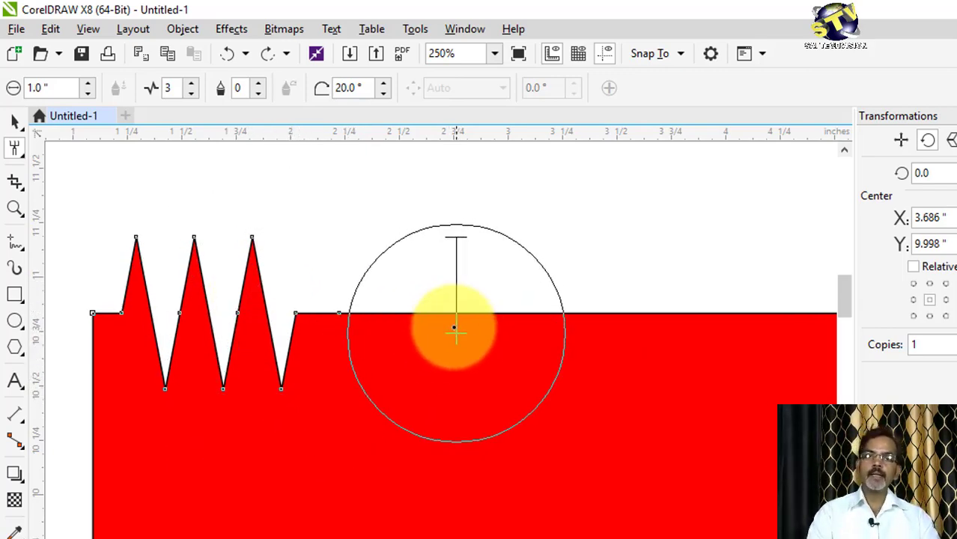
Step: Try roughening a separate row of tall spikes right of the first three, and undo both groups
{"action": "mouse_move", "coordinate": [452, 313]}
{"action": "left_mouse_down"}
{"action": "mouse_move", "coordinate": [606, 312]}
{"action": "mouse_move", "coordinate": [502, 343]}
{"action": "left_mouse_up"}
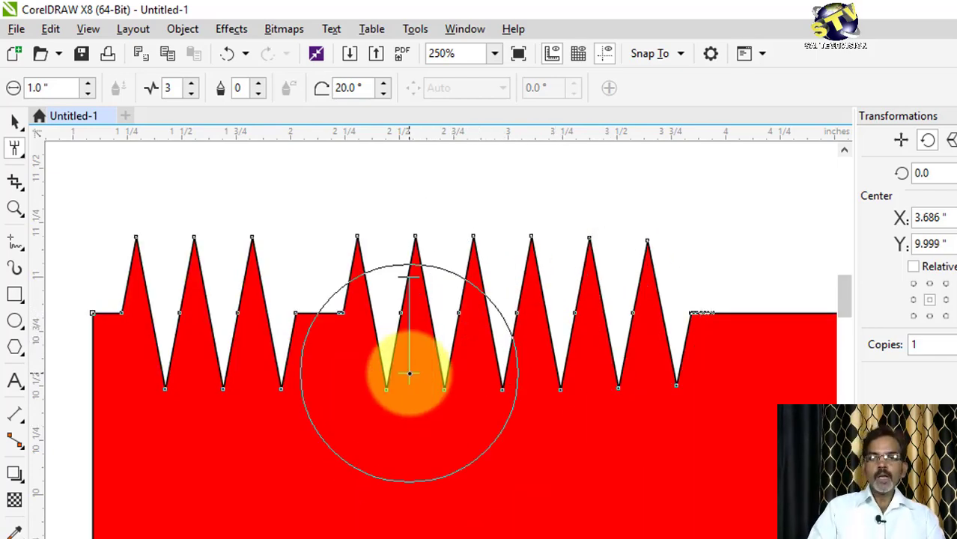
{"action": "key", "text": "ctrl+z"}
{"action": "key", "text": "ctrl+z"}
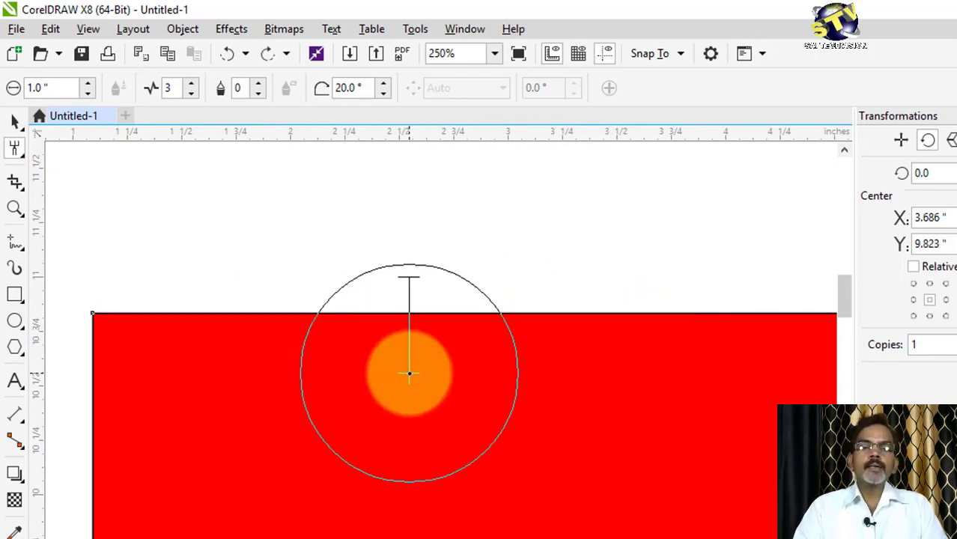